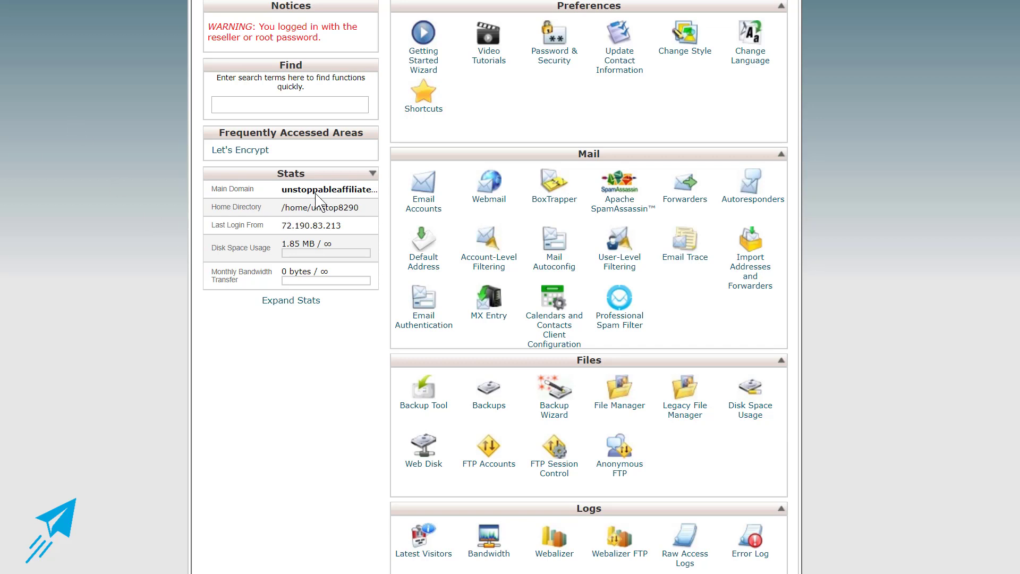
Install a Let's Encrypt certificate for unstoppableaffiliate.net and dismiss the success message.
{"action": "scroll", "coordinate": [254, 272], "scroll_direction": "down", "scroll_amount": 3}
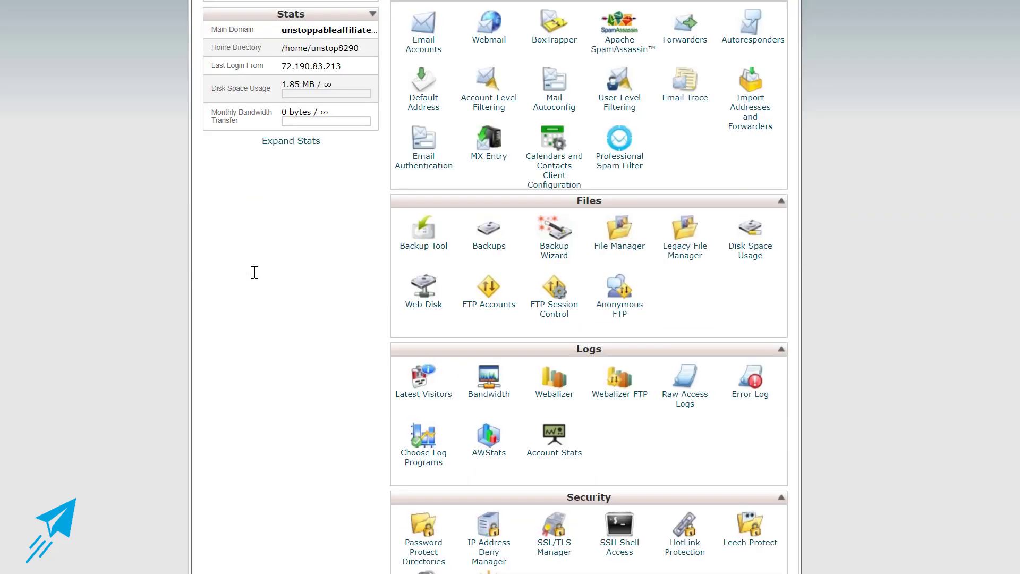
{"action": "scroll", "coordinate": [255, 272], "scroll_direction": "down", "scroll_amount": 5}
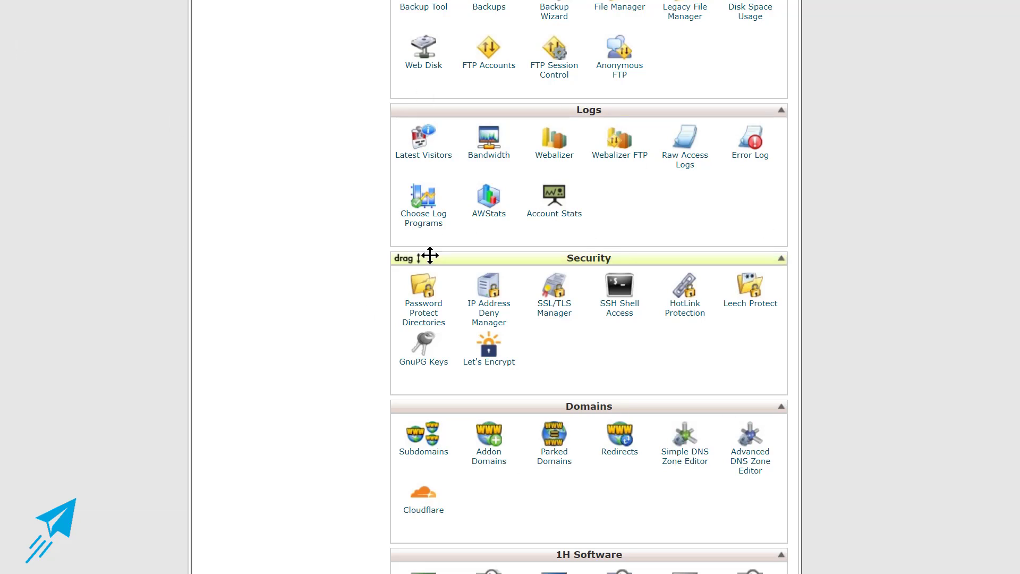
{"action": "scroll", "coordinate": [268, 265], "scroll_direction": "up", "scroll_amount": 3}
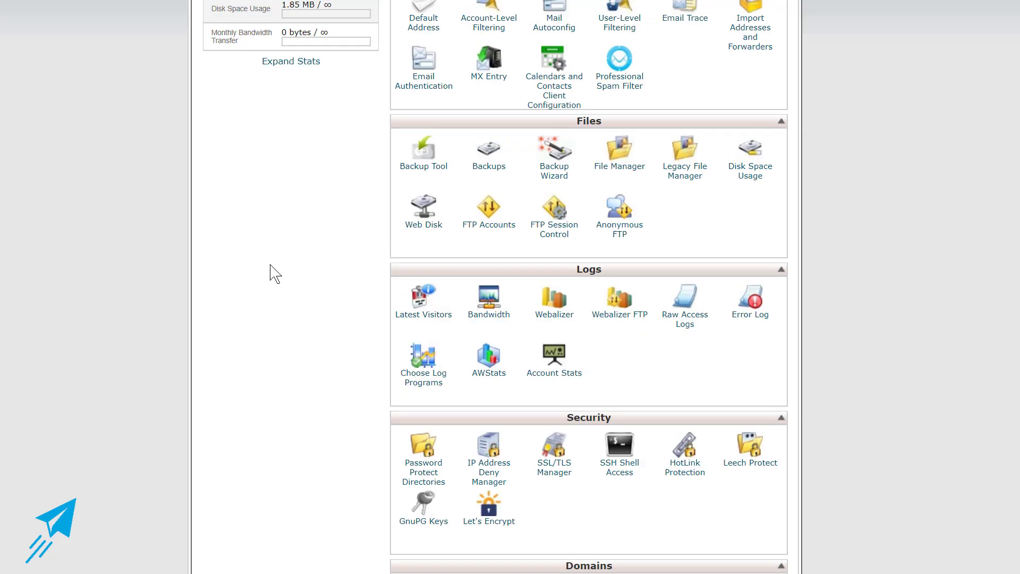
{"action": "scroll", "coordinate": [270, 265], "scroll_direction": "down", "scroll_amount": 5}
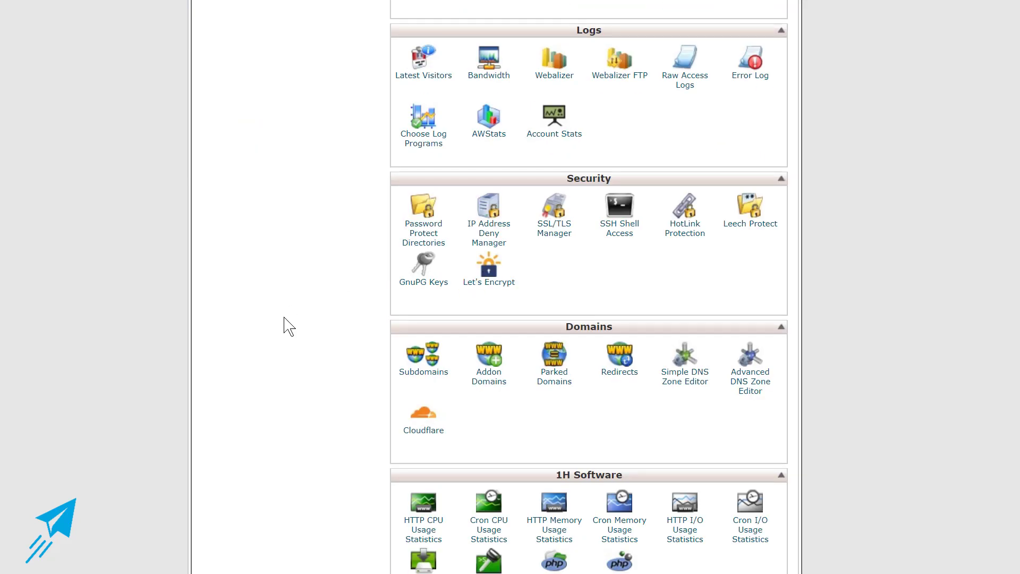
{"action": "left_click", "coordinate": [489, 282]}
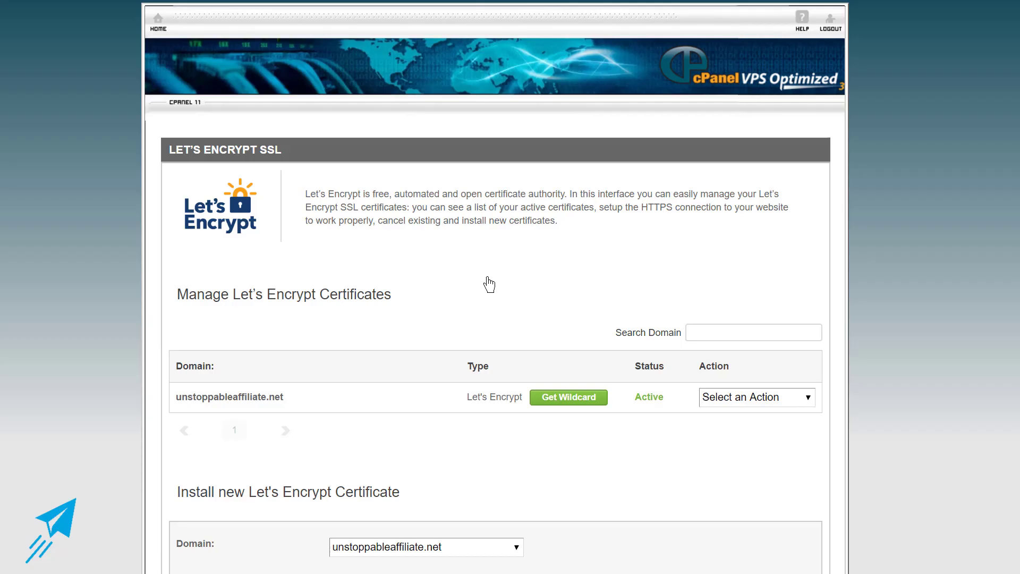
{"action": "scroll", "coordinate": [489, 284], "scroll_direction": "down", "scroll_amount": 3}
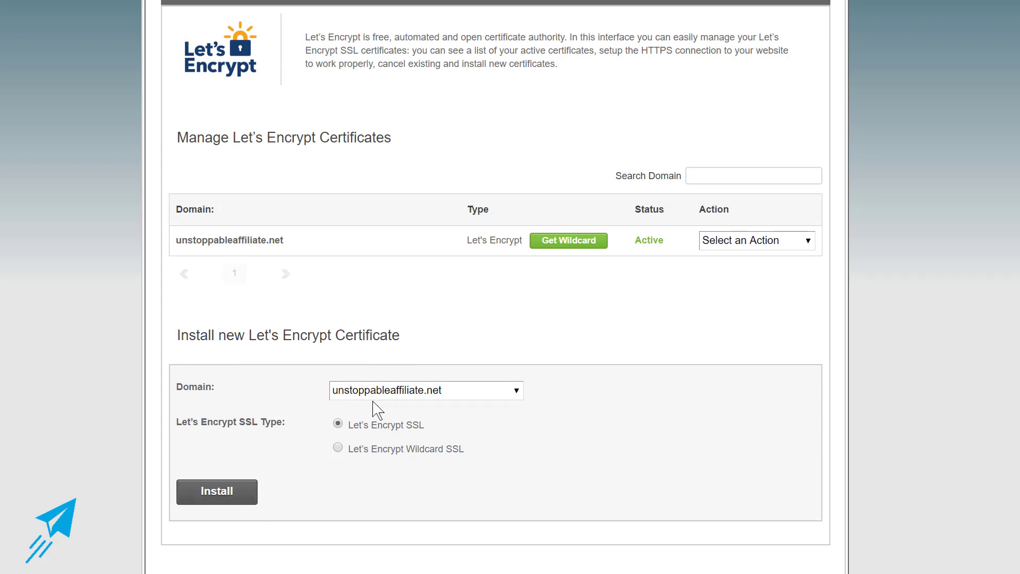
{"action": "left_click", "coordinate": [227, 487]}
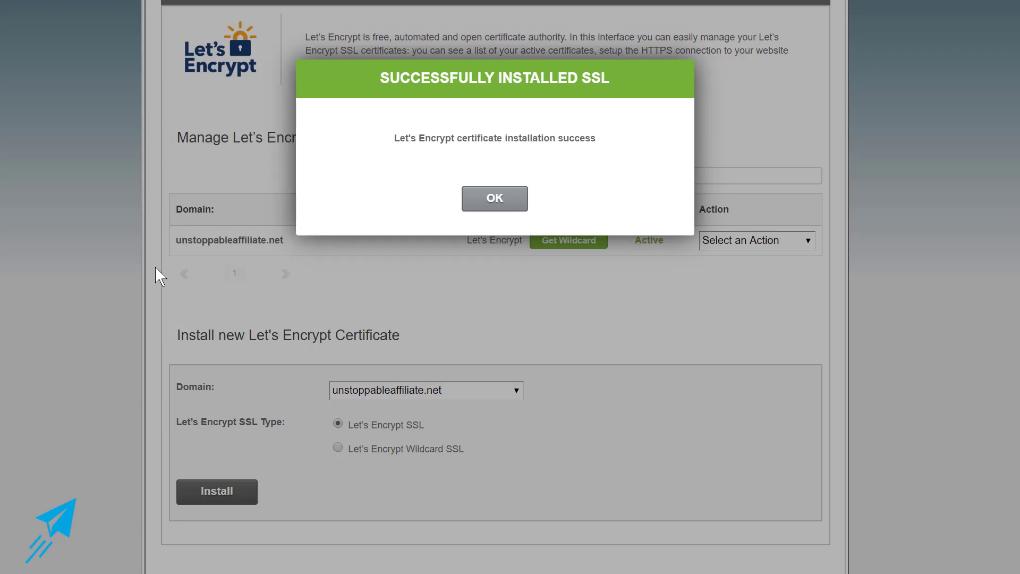
{"action": "left_click", "coordinate": [493, 207]}
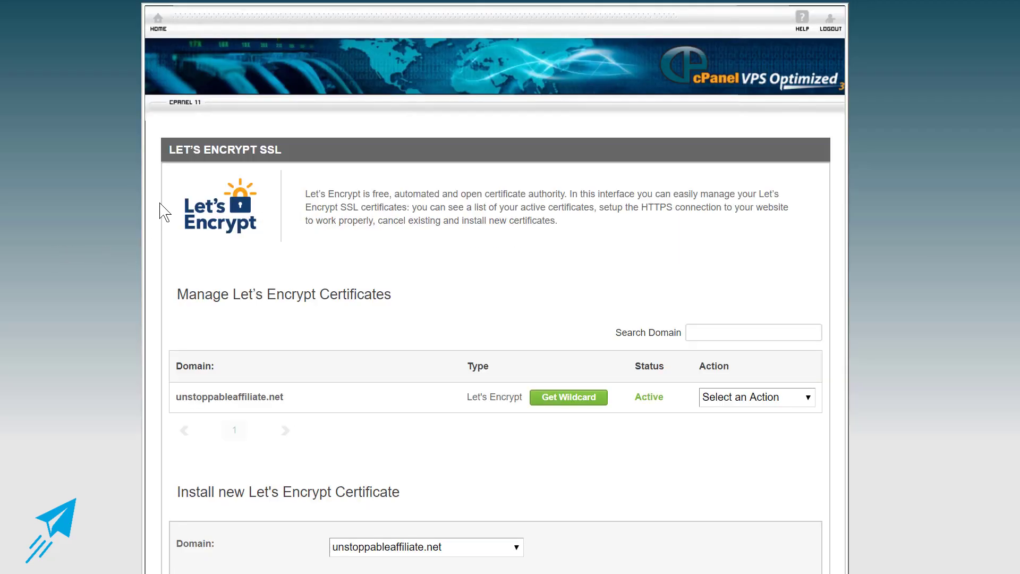
From the cPanel home page, open Softaculous's WordPress install form.
{"action": "left_click", "coordinate": [158, 24]}
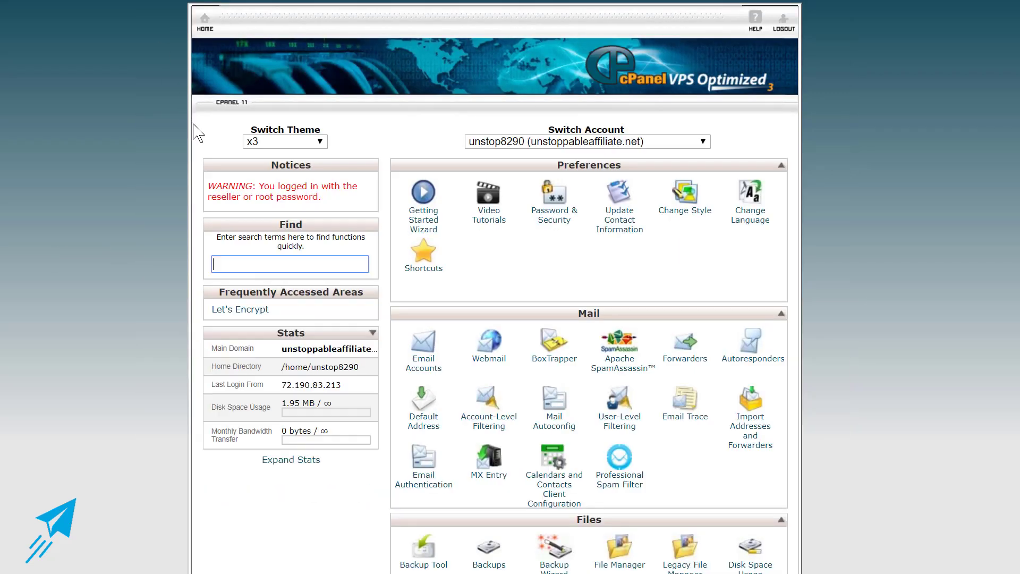
{"action": "scroll", "coordinate": [179, 245], "scroll_direction": "down", "scroll_amount": 10}
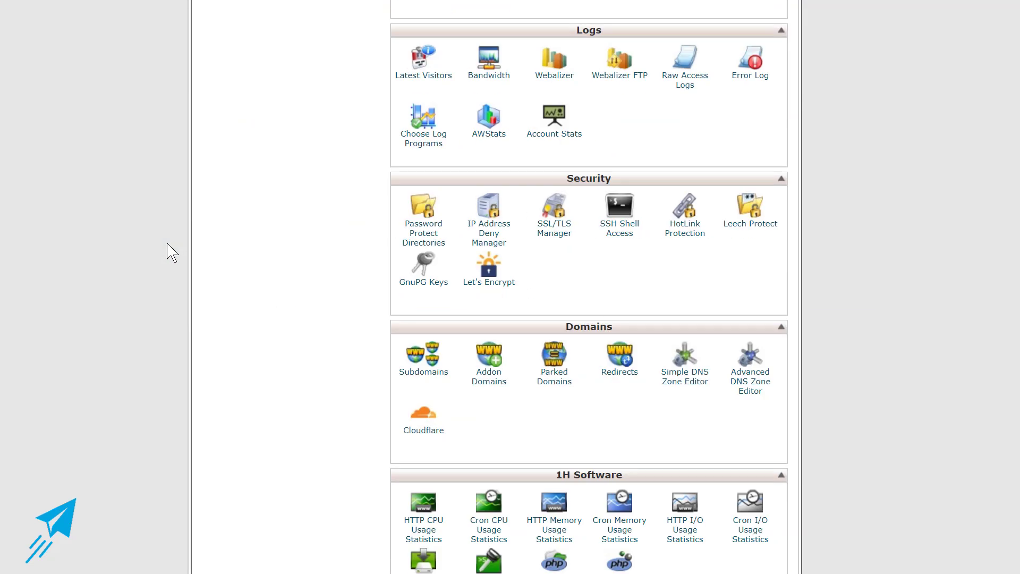
{"action": "scroll", "coordinate": [348, 291], "scroll_direction": "down", "scroll_amount": 7}
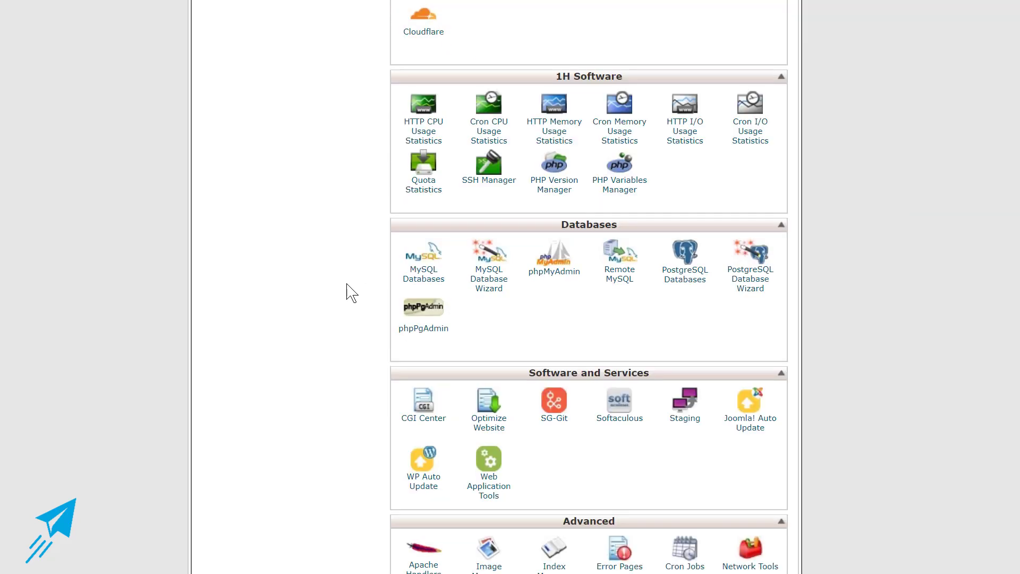
{"action": "scroll", "coordinate": [348, 291], "scroll_direction": "down", "scroll_amount": 2}
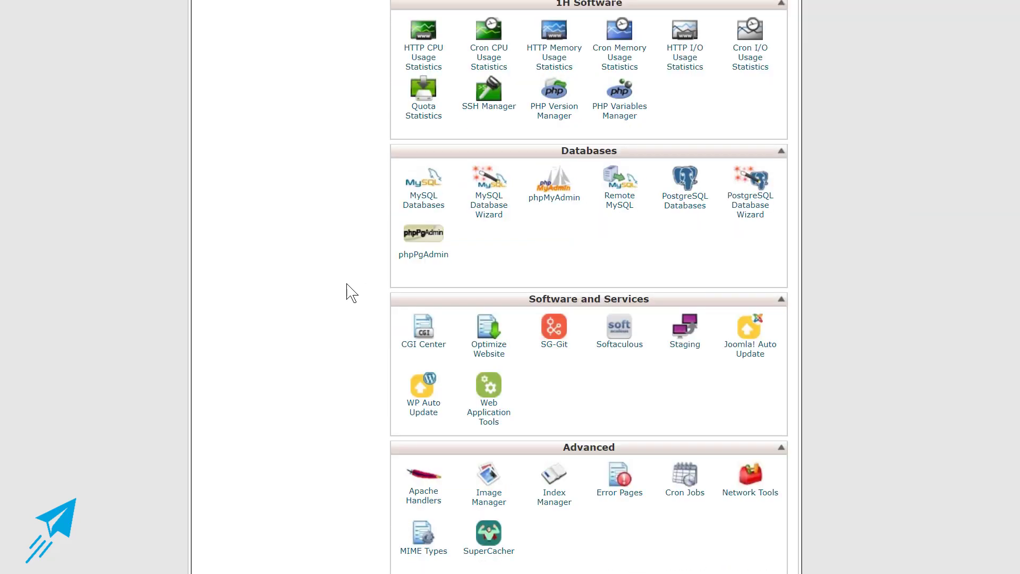
{"action": "left_click", "coordinate": [620, 340]}
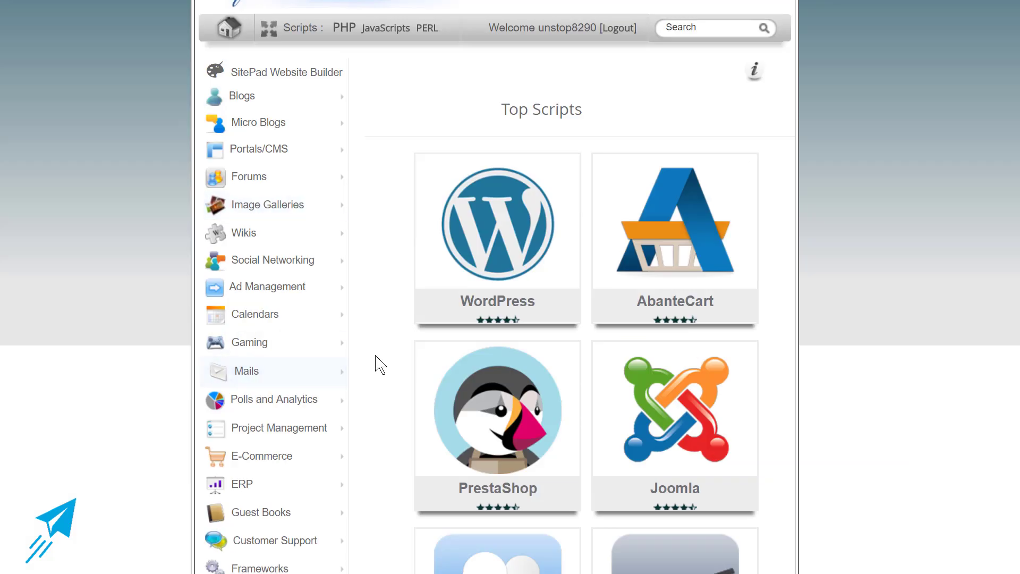
{"action": "scroll", "coordinate": [81, 326], "scroll_direction": "down", "scroll_amount": 2}
{"action": "mouse_move", "coordinate": [558, 148]}
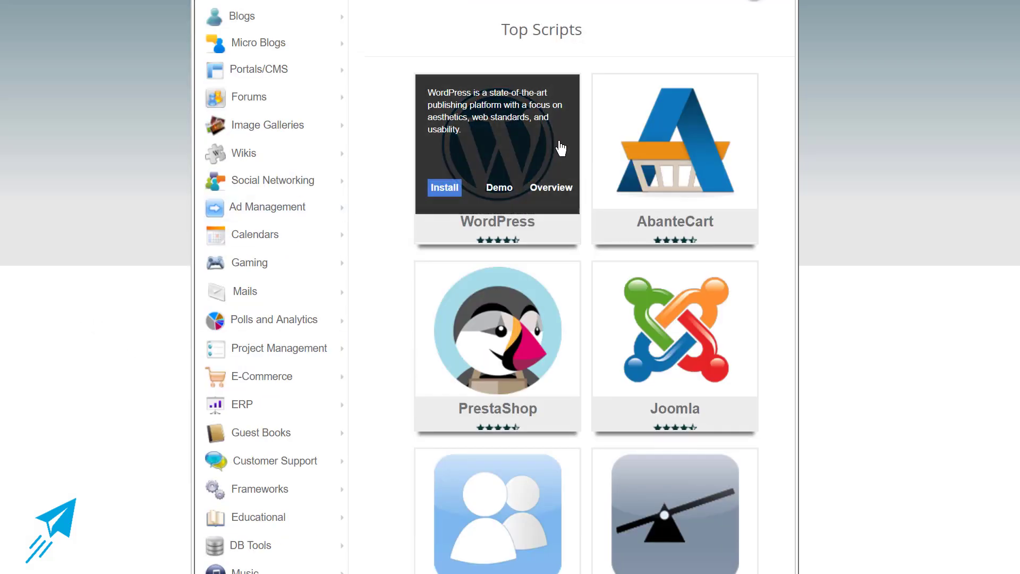
{"action": "left_click", "coordinate": [445, 187]}
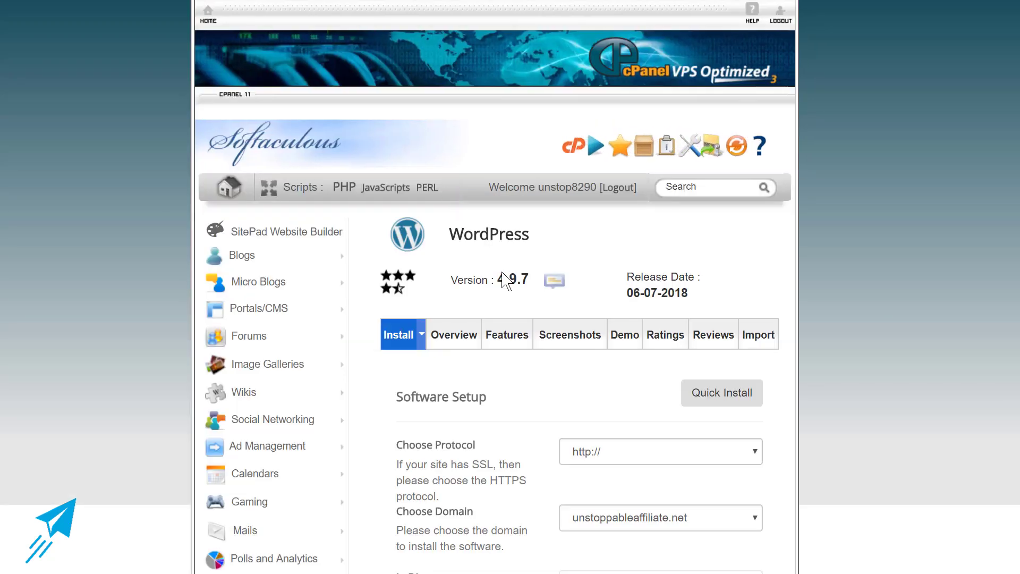
Set the site name to 'Unstoppable Affiliate' and the description to 'Get Your First Commission Check Today!'.
{"action": "scroll", "coordinate": [533, 296], "scroll_direction": "down", "scroll_amount": 5}
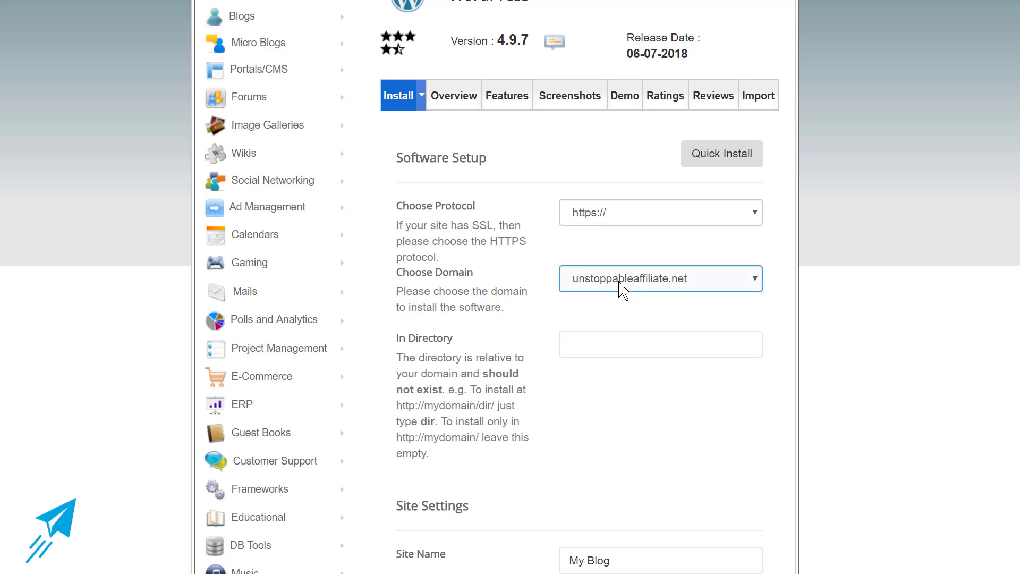
{"action": "scroll", "coordinate": [517, 338], "scroll_direction": "down", "scroll_amount": 3}
{"action": "left_click_drag", "start_coordinate": [630, 393], "coordinate": [540, 396]}
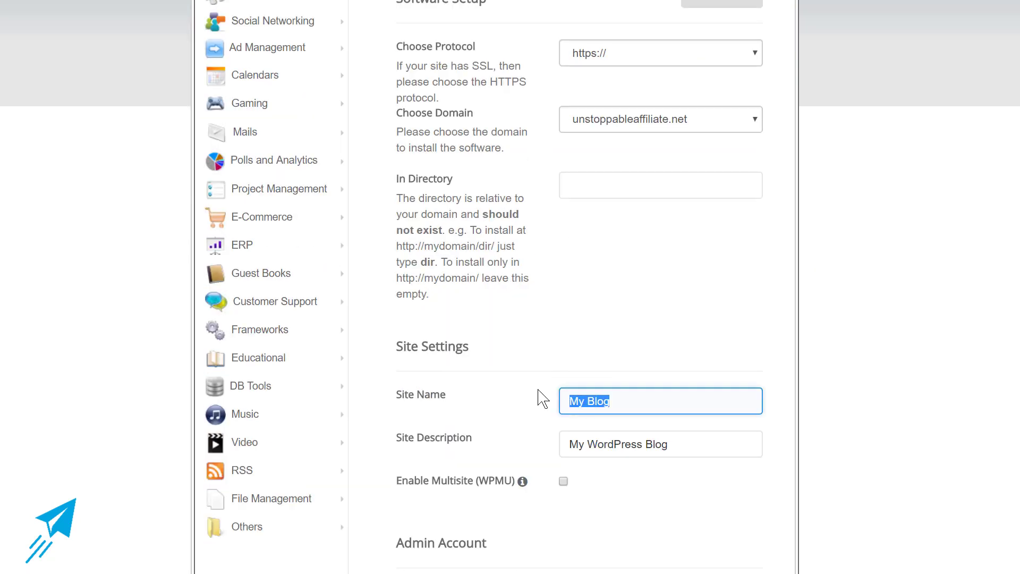
{"action": "type", "text": "Unstoppab"}
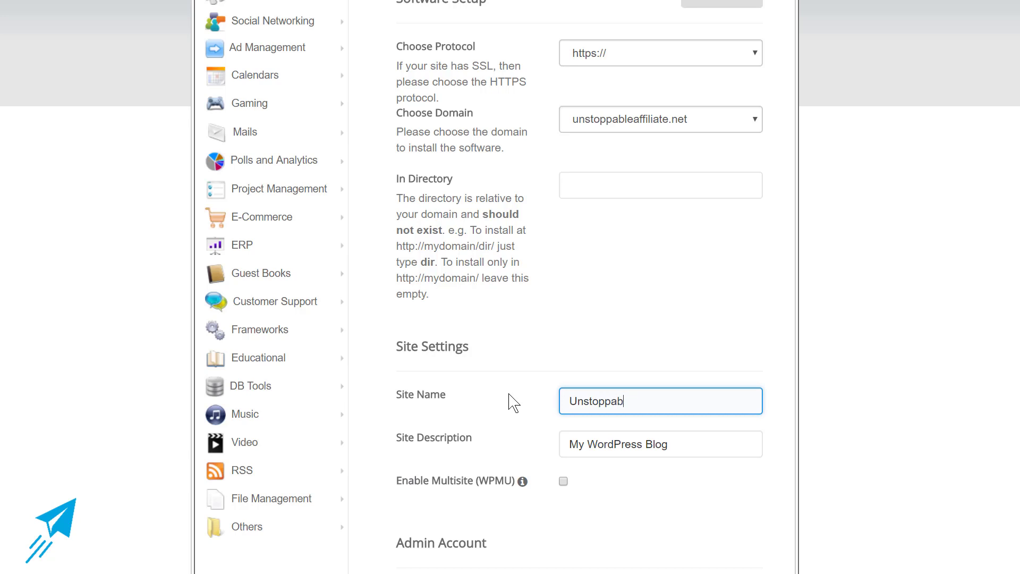
{"action": "type", "text": "le Affiliate"}
{"action": "key", "text": "Tab"}
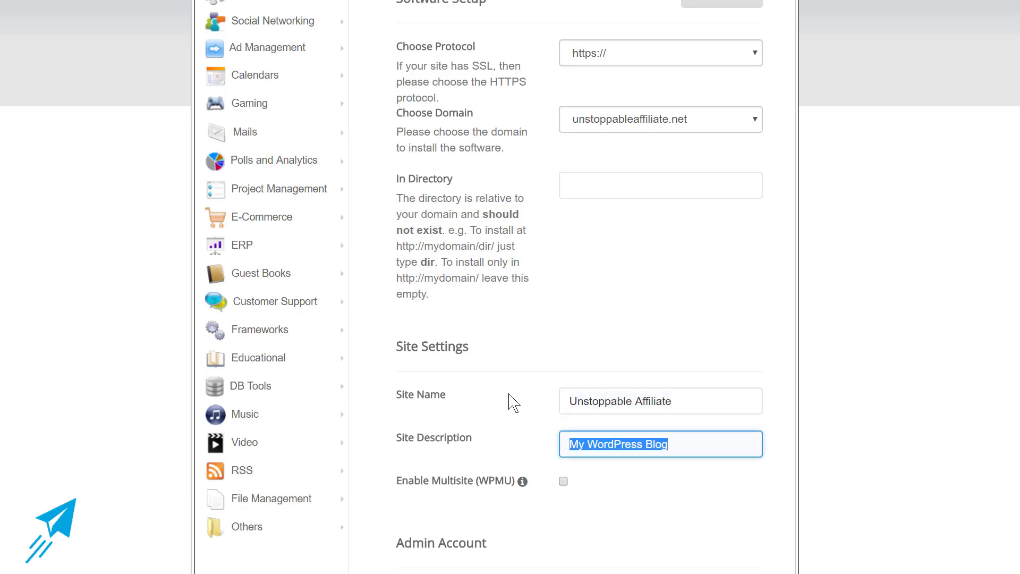
{"action": "scroll", "coordinate": [509, 396], "scroll_direction": "down", "scroll_amount": 2}
{"action": "type", "text": "G"}
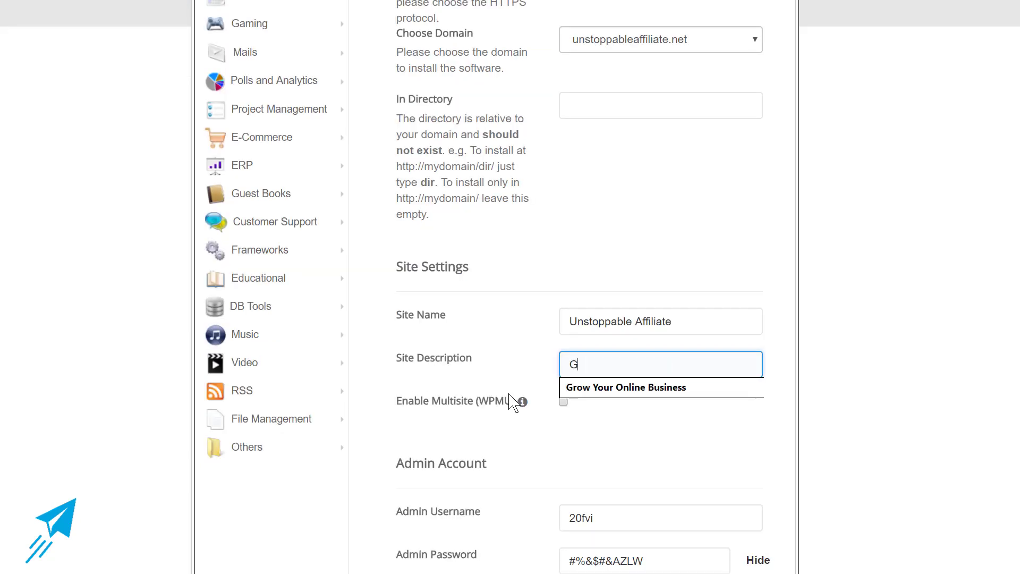
{"action": "type", "text": "et Your First Commission Check"}
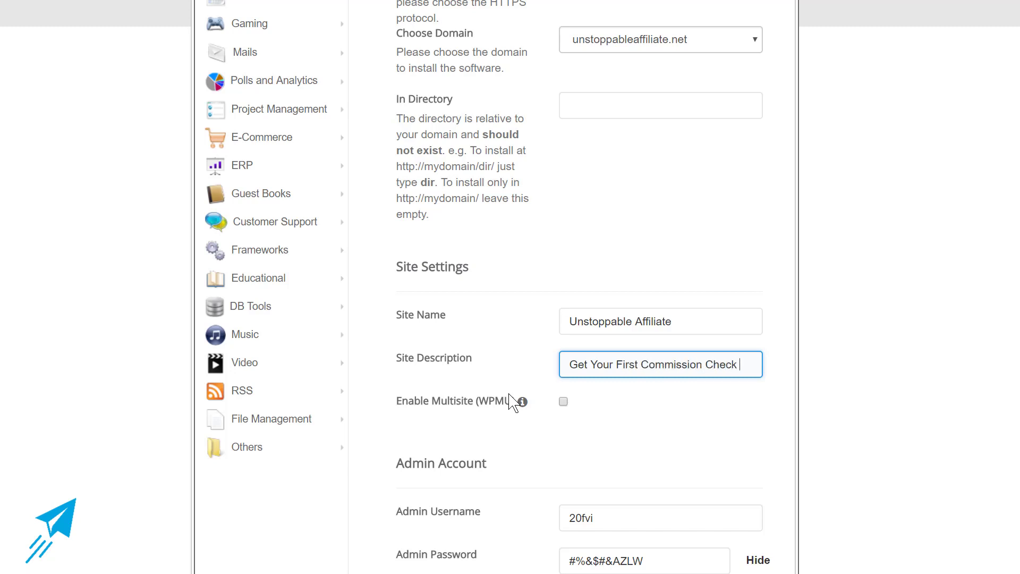
{"action": "type", "text": " Today!"}
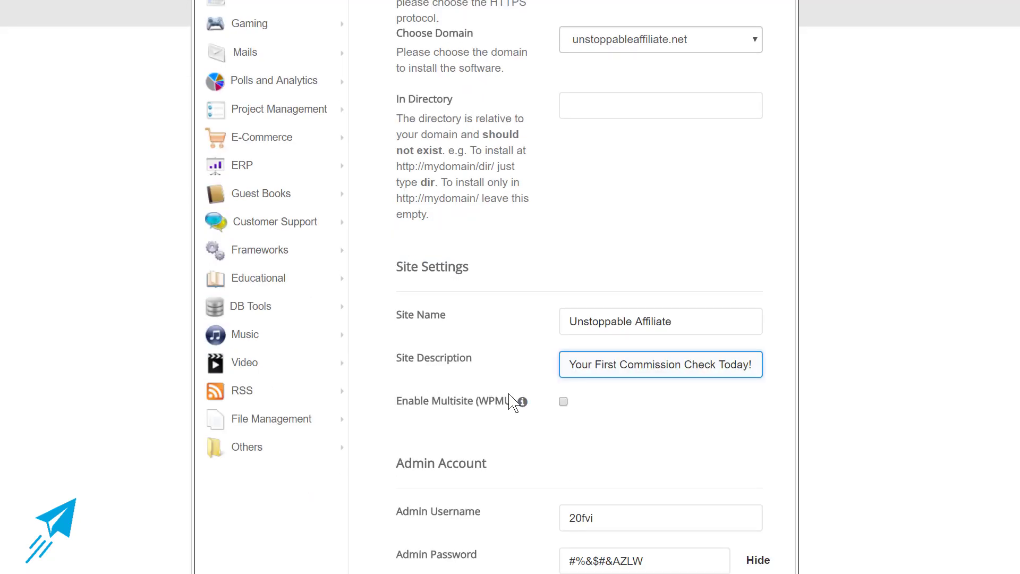
{"action": "scroll", "coordinate": [510, 401], "scroll_direction": "down", "scroll_amount": 6}
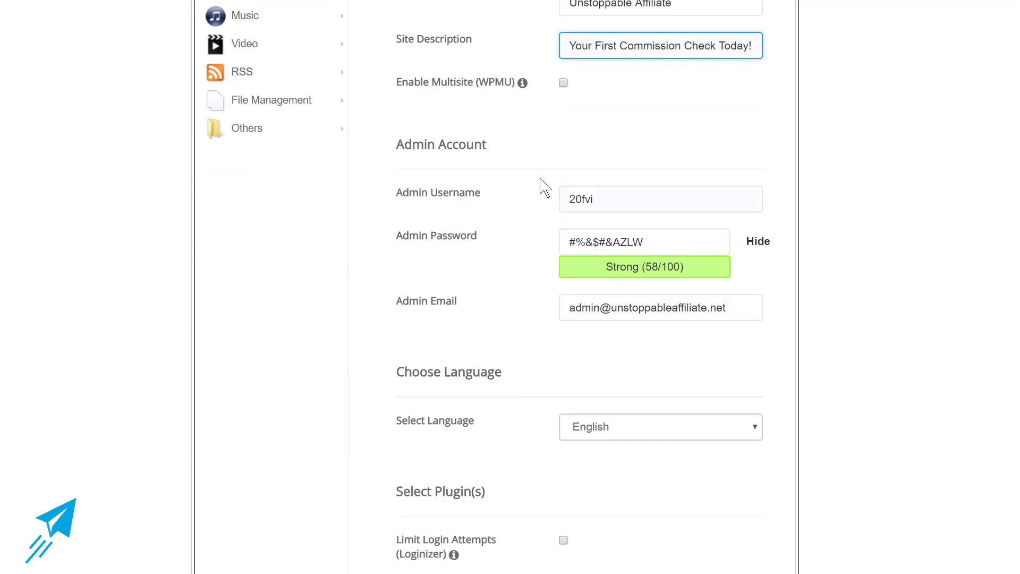
Copy the Admin Username from the Softaculous install form.
{"action": "left_click", "coordinate": [599, 208]}
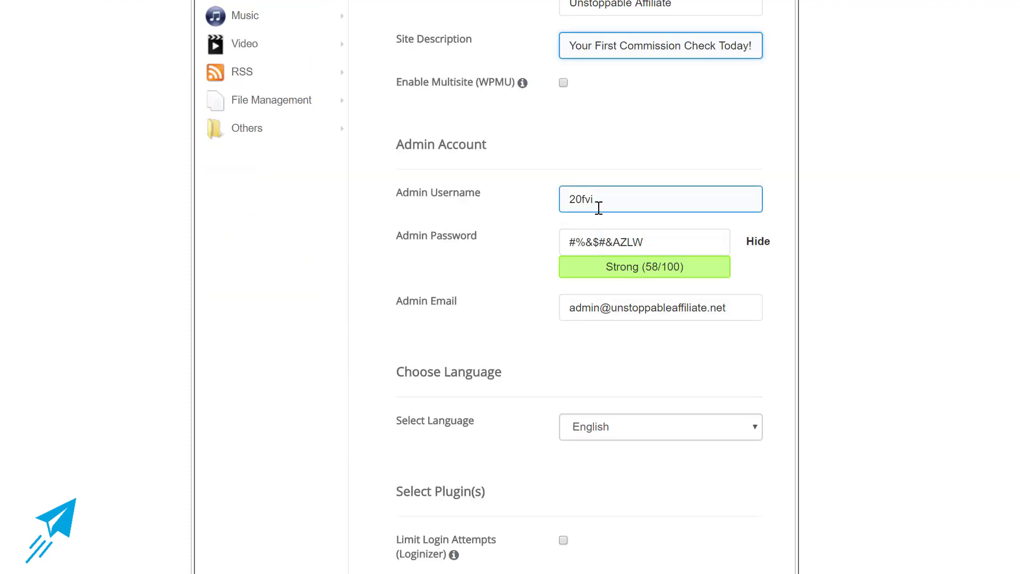
{"action": "left_click_drag", "start_coordinate": [599, 208], "coordinate": [502, 201]}
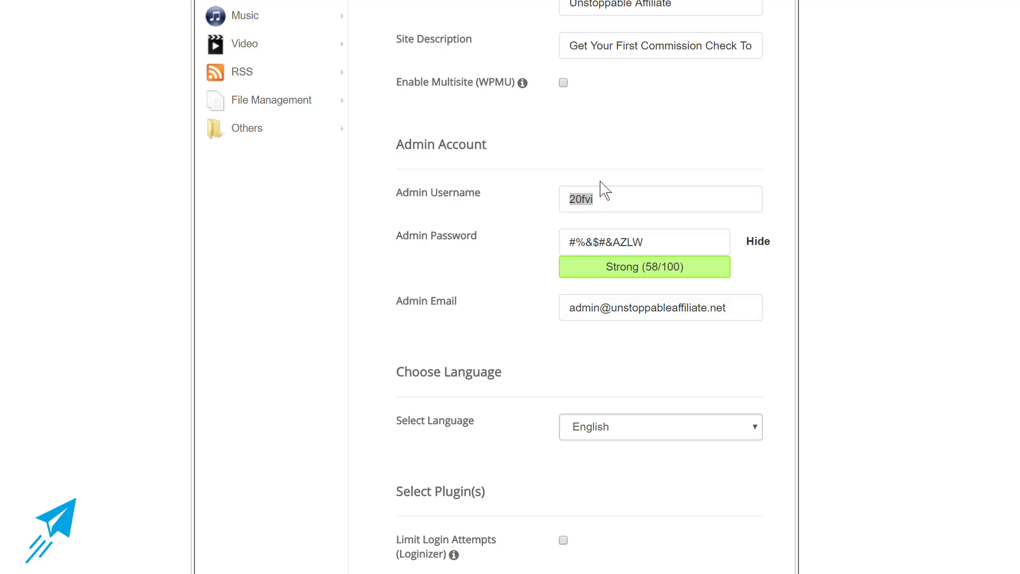
{"action": "right_click", "coordinate": [587, 195]}
{"action": "left_click", "coordinate": [629, 232]}
{"action": "left_click", "coordinate": [590, 242]}
Run the WordPress install and open the new site's Administrative URL.
{"action": "scroll", "coordinate": [532, 346], "scroll_direction": "down", "scroll_amount": 3}
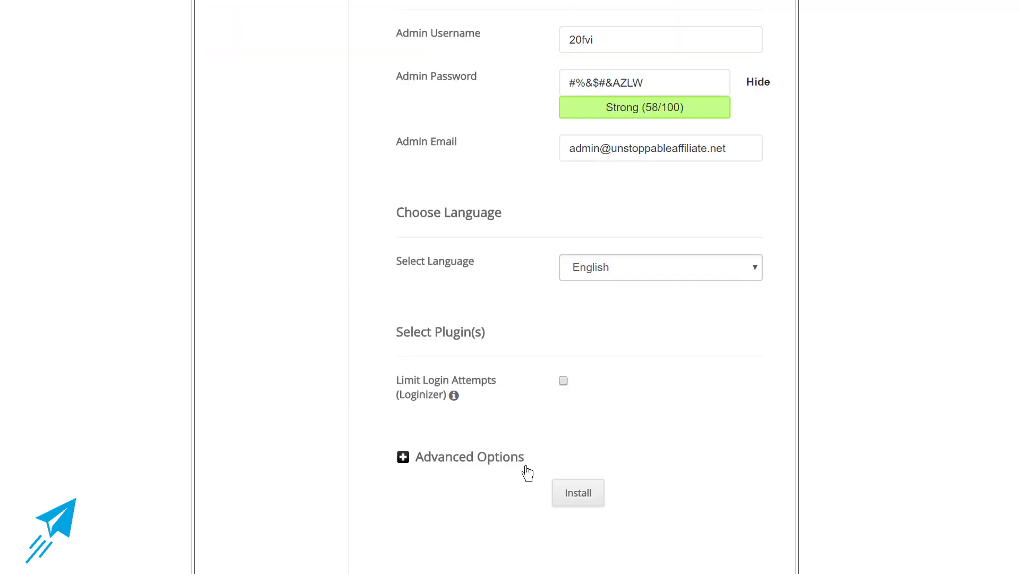
{"action": "left_click", "coordinate": [584, 511]}
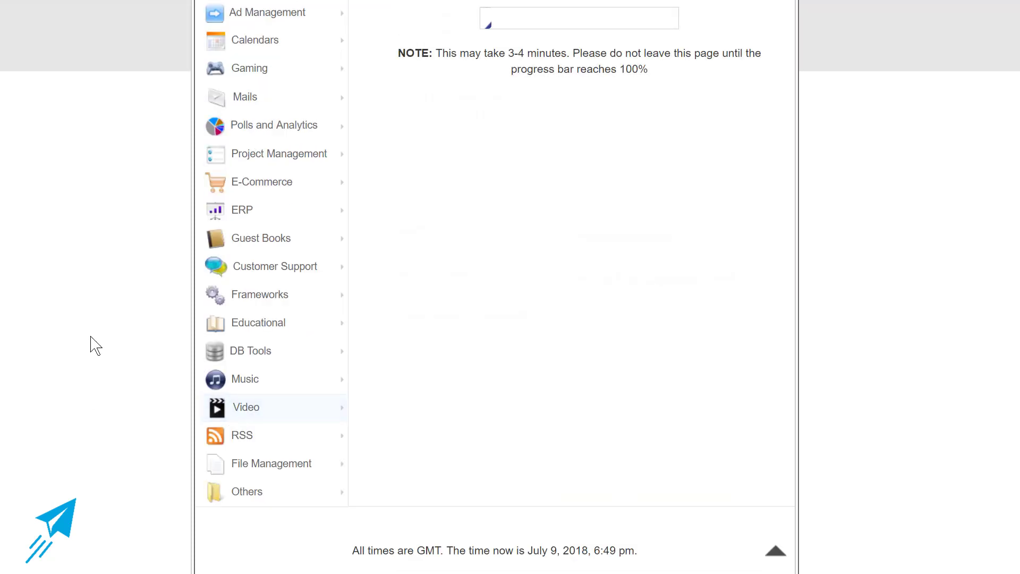
{"action": "scroll", "coordinate": [93, 340], "scroll_direction": "up", "scroll_amount": 5}
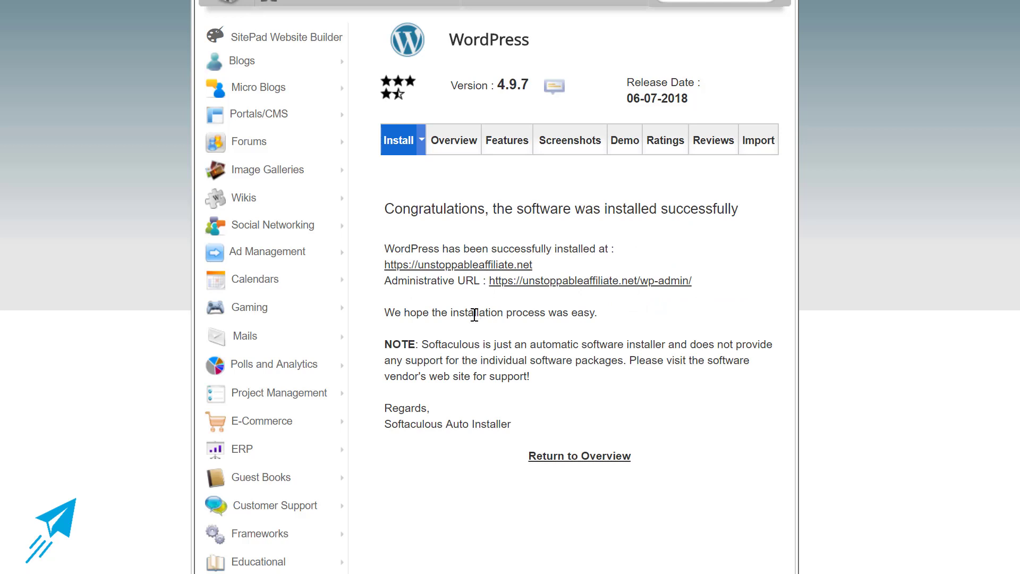
{"action": "left_click", "coordinate": [601, 286]}
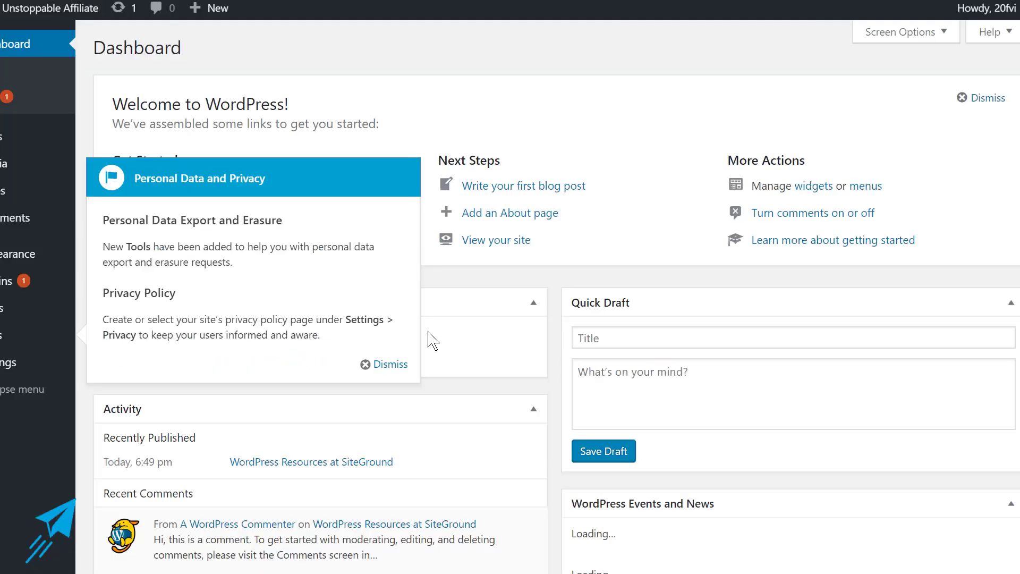
On the Add New User page, enter the username and accept the autofilled email and name details.
{"action": "mouse_move", "coordinate": [68, 312]}
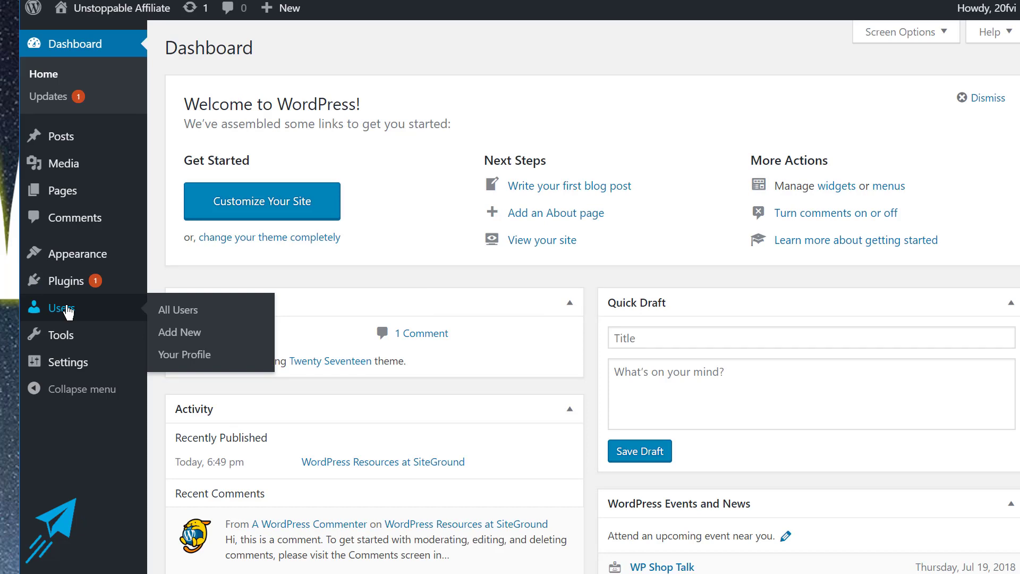
{"action": "left_click", "coordinate": [169, 333]}
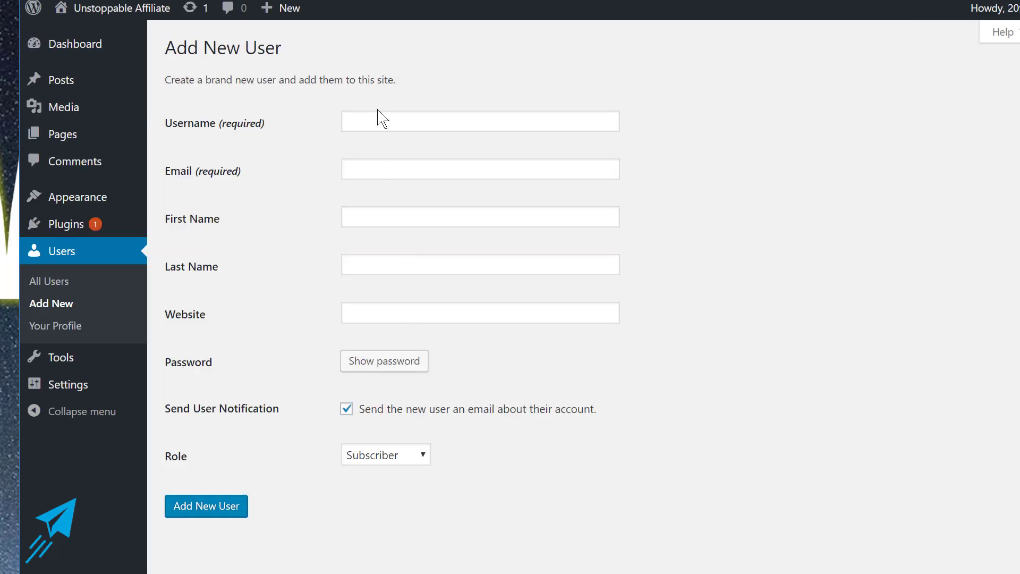
{"action": "left_click", "coordinate": [374, 121]}
{"action": "type", "text": "Kit"}
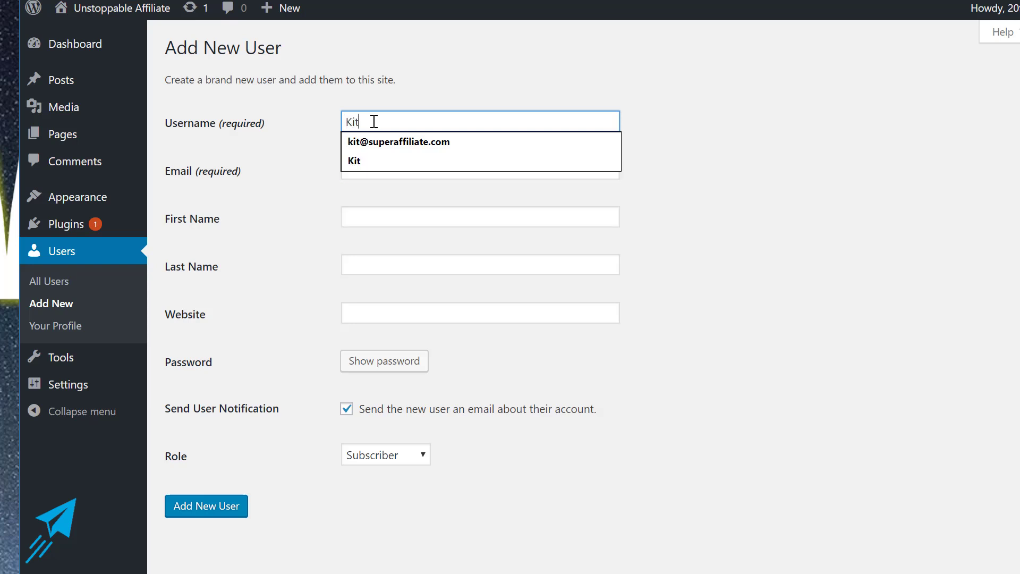
{"action": "key", "text": "Tab"}
{"action": "type", "text": "kit"}
{"action": "key", "text": "Down"}
{"action": "key", "text": "Return"}
{"action": "key", "text": "Tab"}
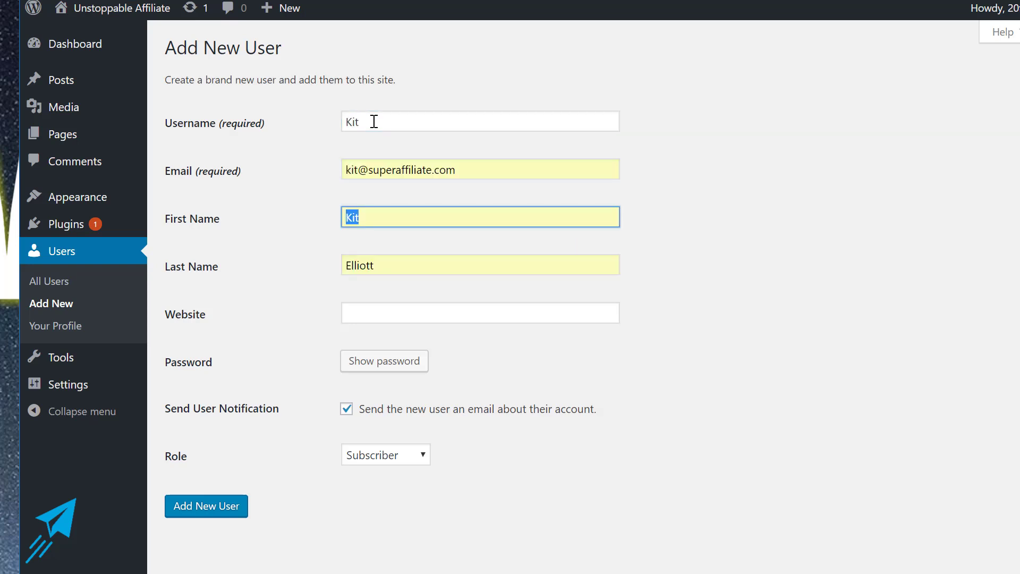
{"action": "key", "text": "Tab"}
{"action": "key", "text": "Tab"}
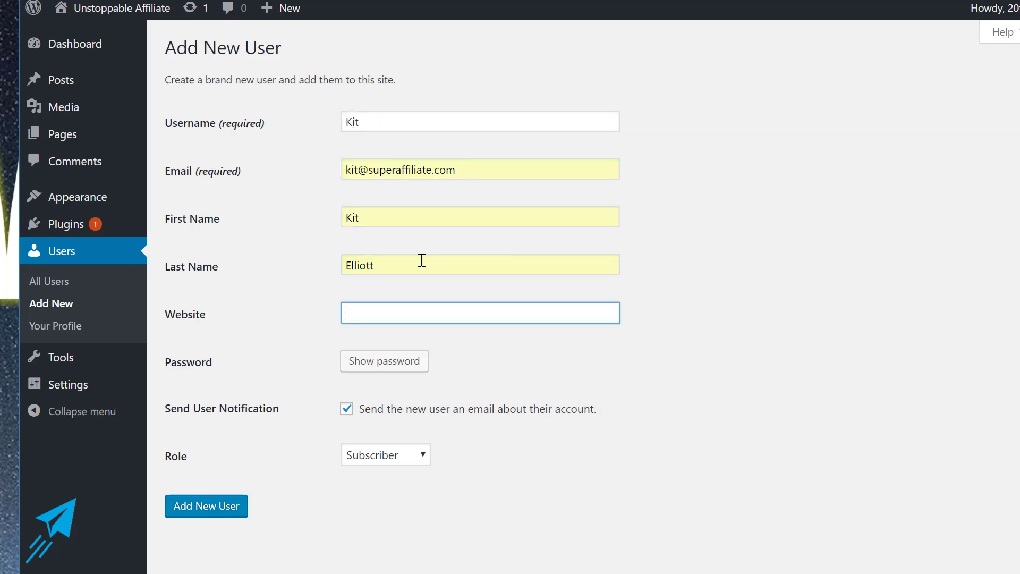
Give the user the Administrator role, create the account, and save the browser password.
{"action": "left_click", "coordinate": [396, 456]}
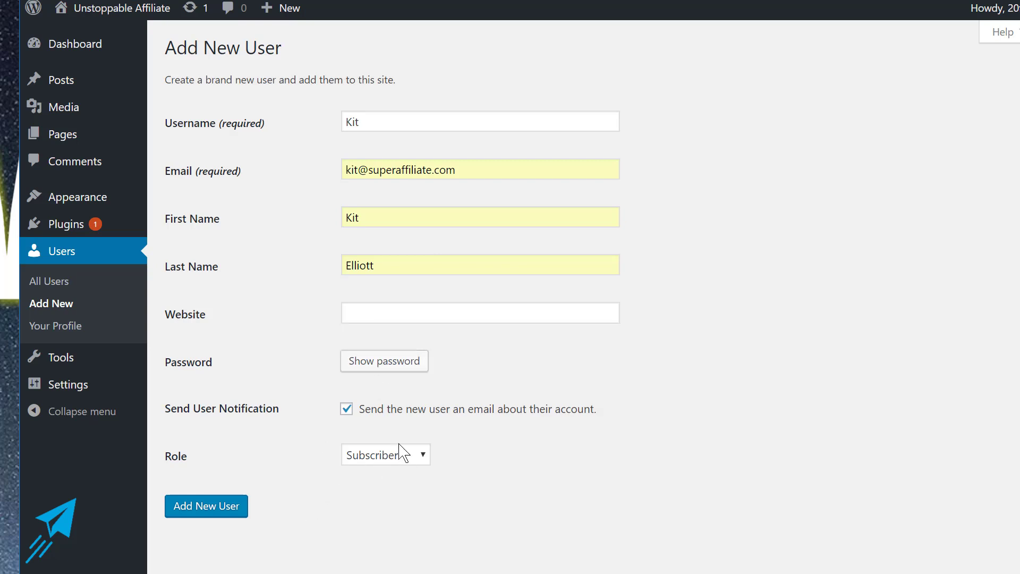
{"action": "left_click", "coordinate": [391, 537]}
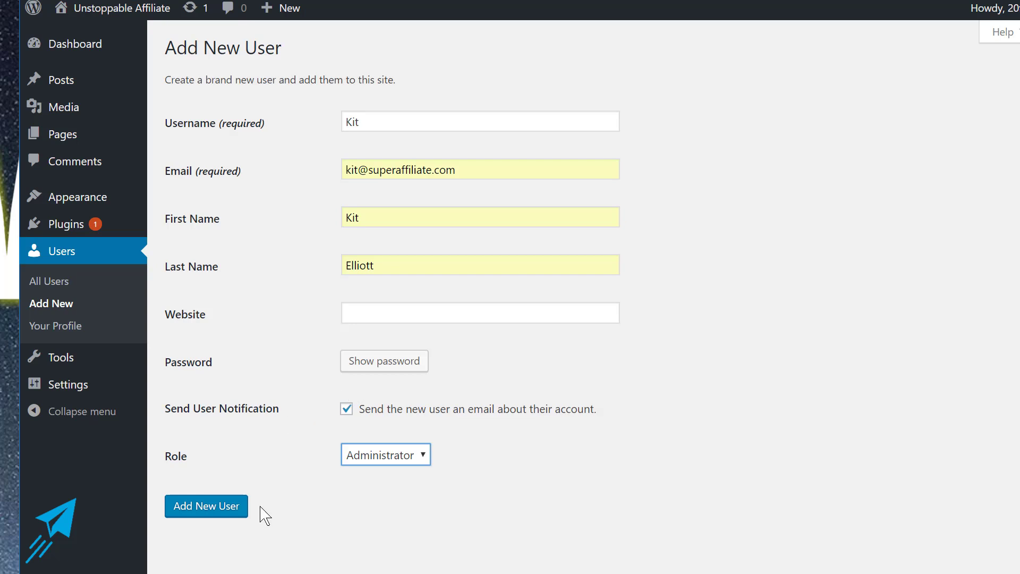
{"action": "left_click", "coordinate": [202, 504]}
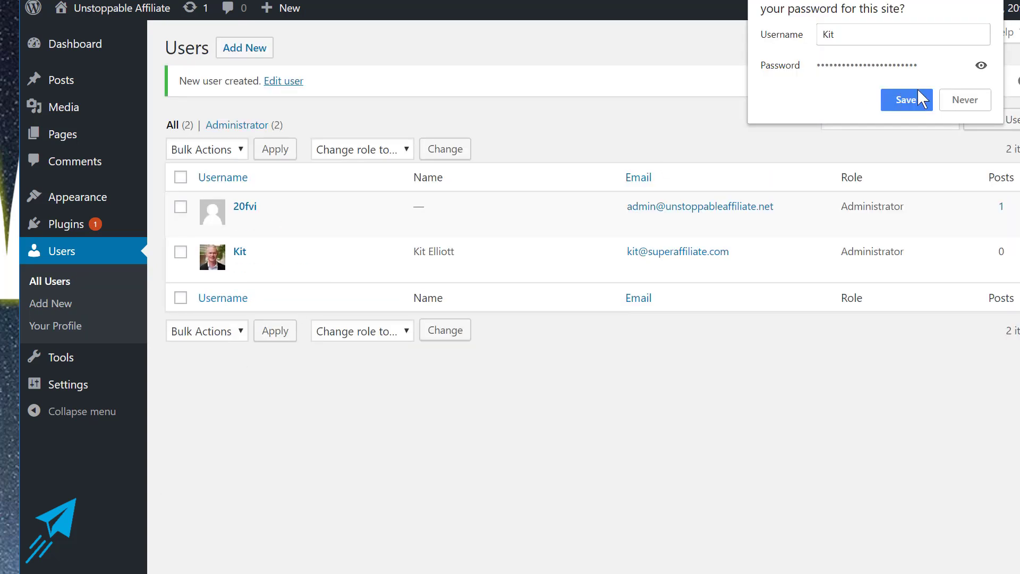
{"action": "left_click", "coordinate": [926, 103]}
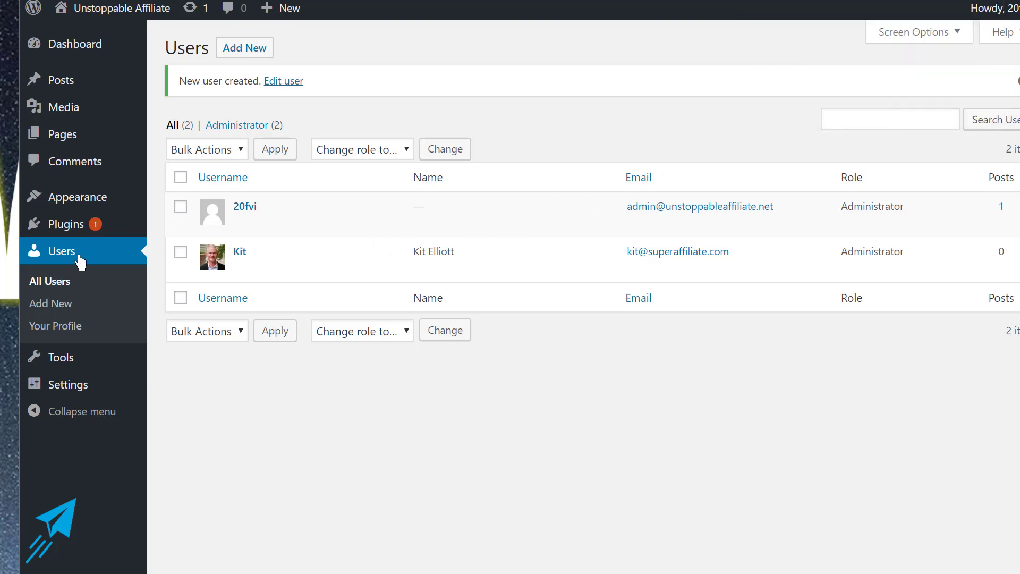
Delete the Akismet Anti-Spam and Hello Dolly plugins.
{"action": "left_click", "coordinate": [74, 223]}
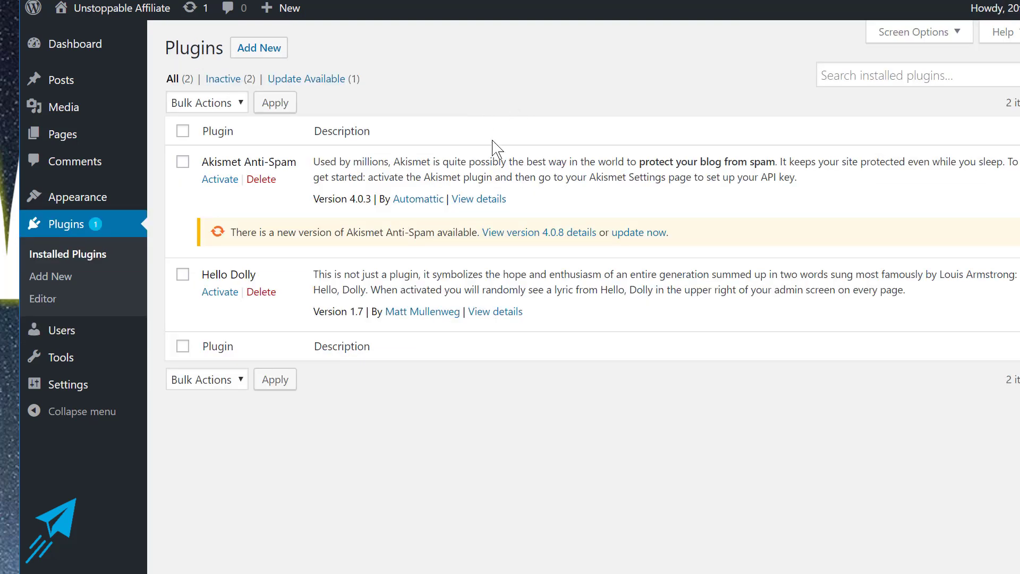
{"action": "left_click", "coordinate": [262, 179]}
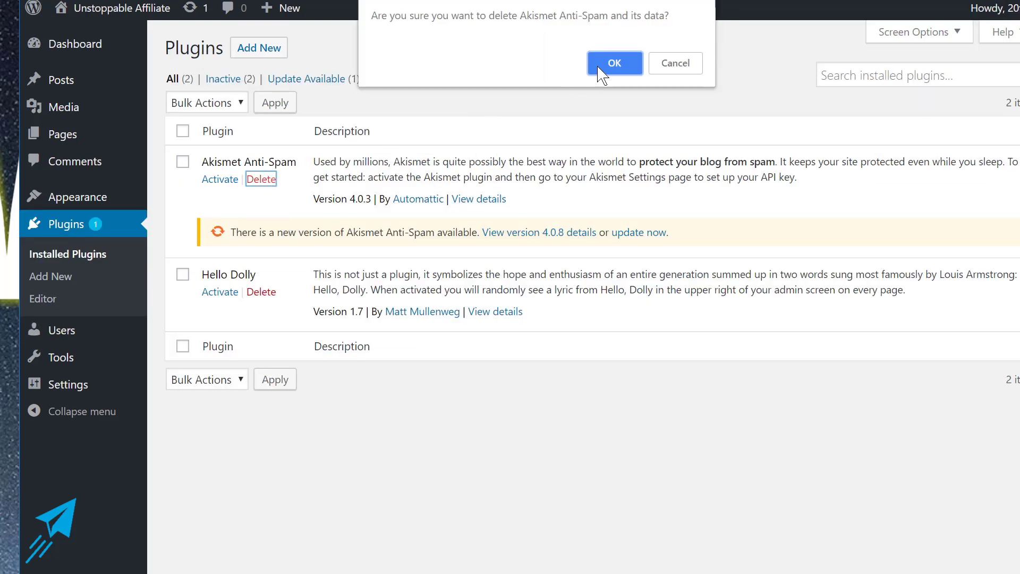
{"action": "left_click", "coordinate": [610, 74]}
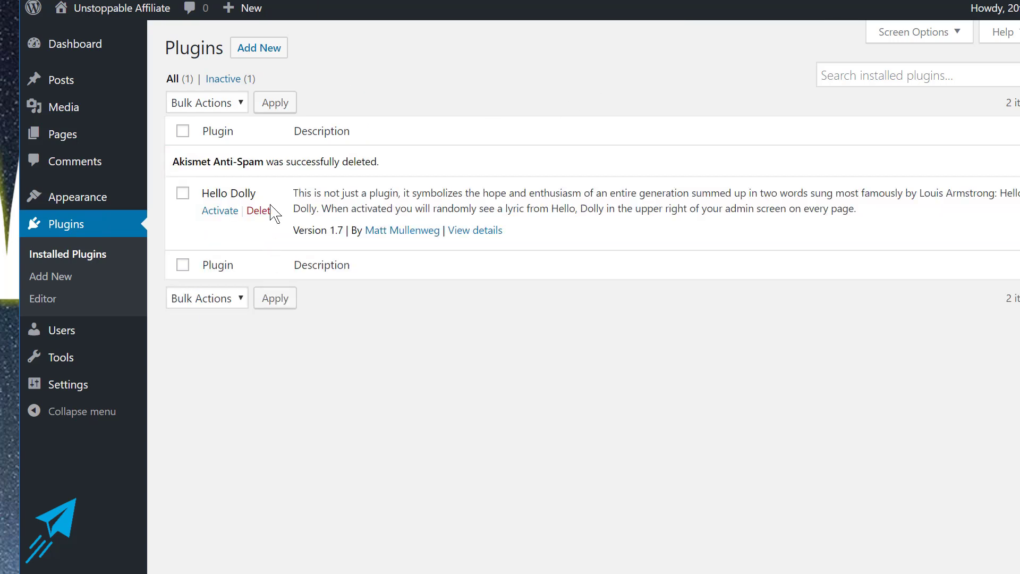
{"action": "left_click", "coordinate": [268, 210]}
{"action": "left_click", "coordinate": [632, 46]}
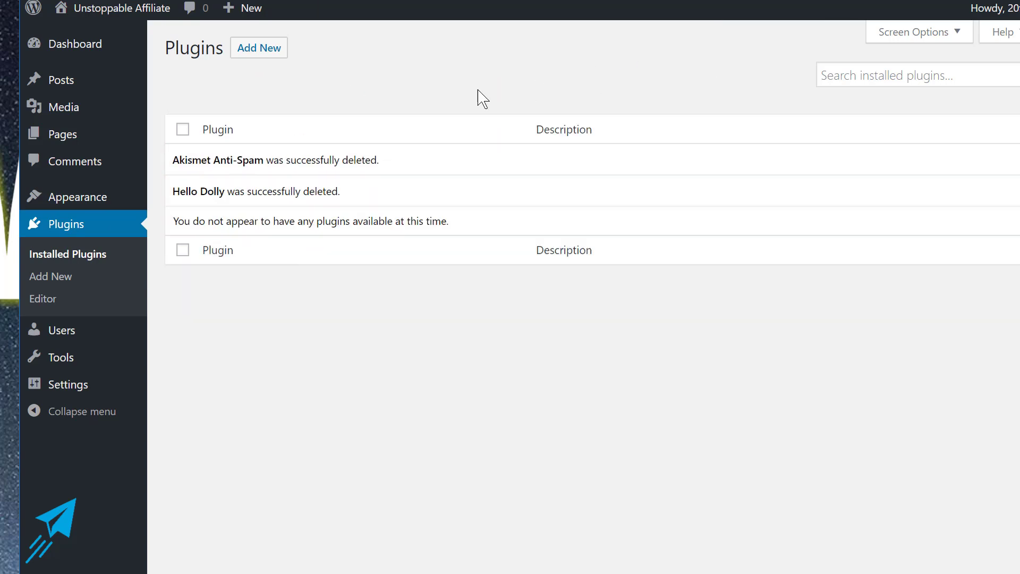
Search for 'oceanwp', install and activate the OceanWP theme, and begin installing its recommended plugins.
{"action": "left_click", "coordinate": [88, 206]}
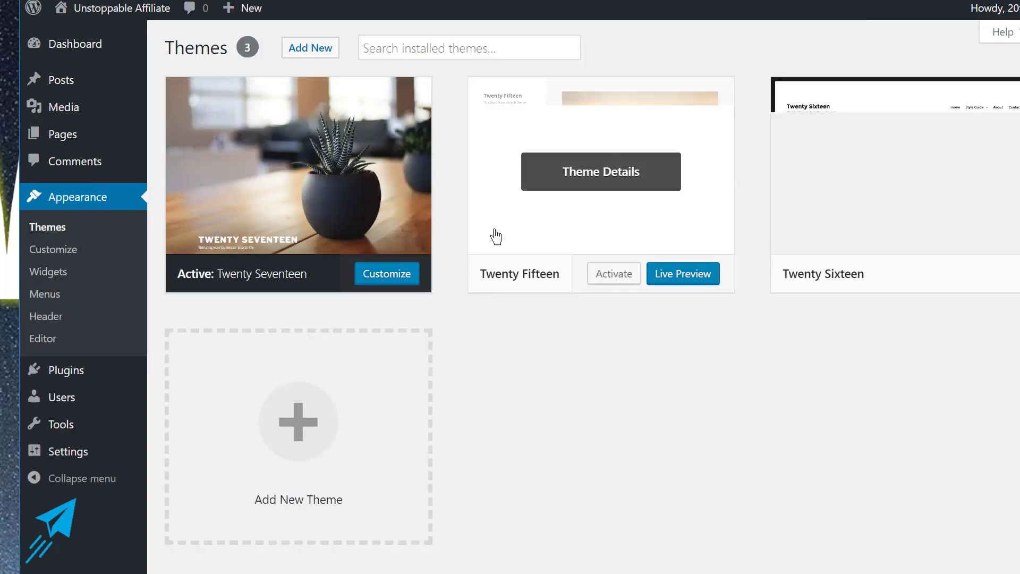
{"action": "left_click", "coordinate": [288, 50]}
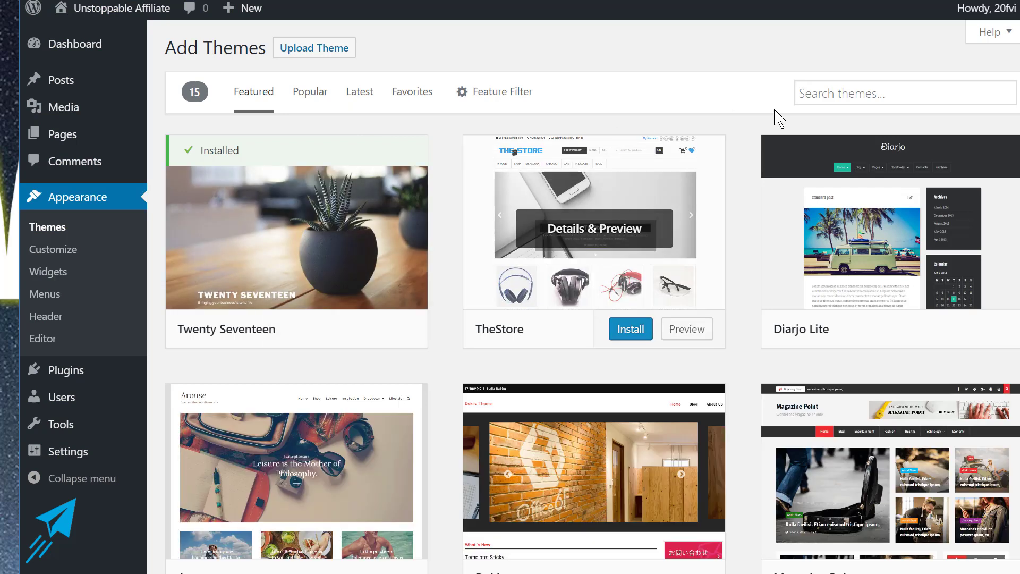
{"action": "left_click", "coordinate": [835, 94]}
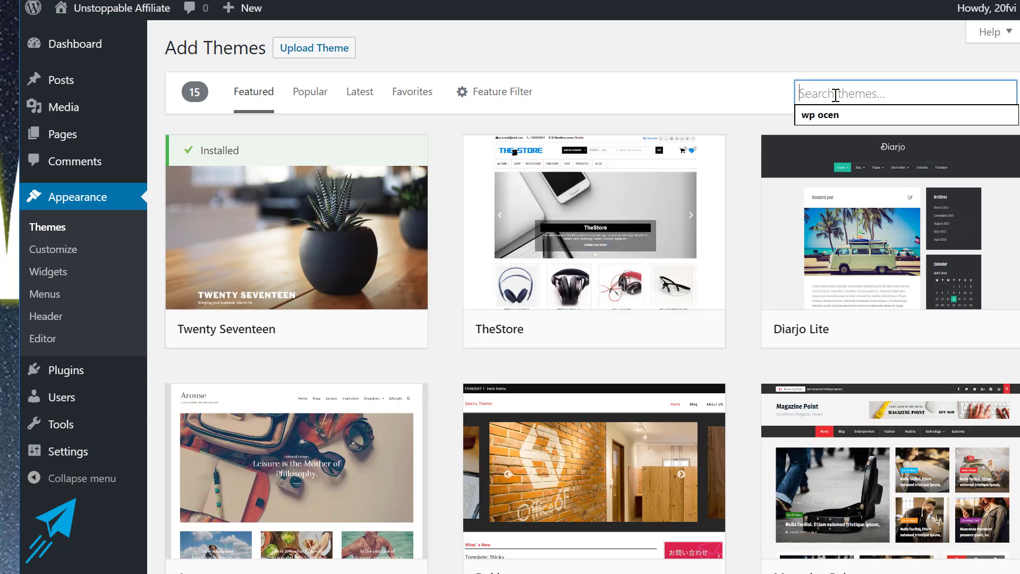
{"action": "type", "text": "ocean"}
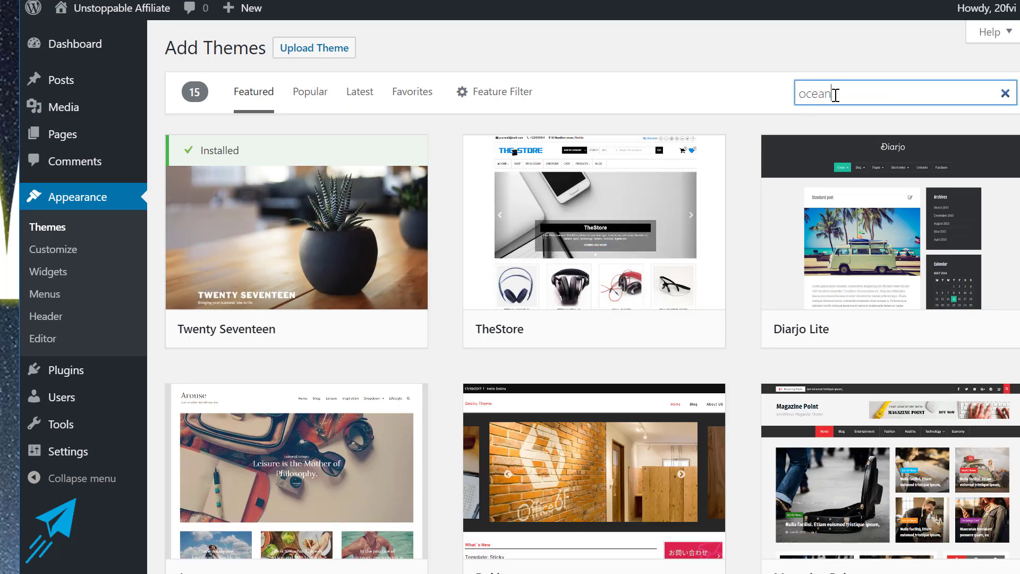
{"action": "type", "text": "wp"}
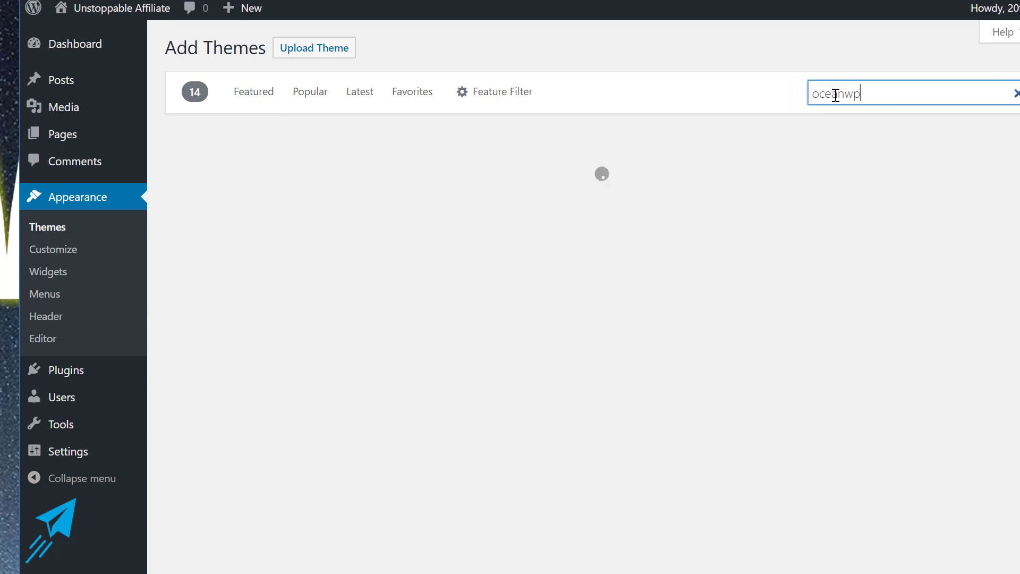
{"action": "left_click", "coordinate": [331, 337]}
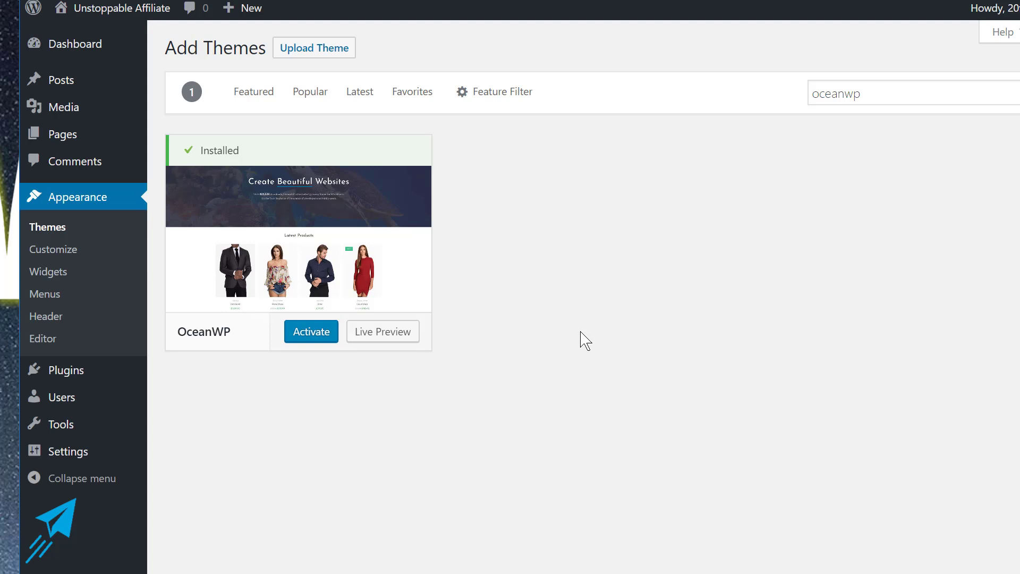
{"action": "left_click", "coordinate": [313, 340]}
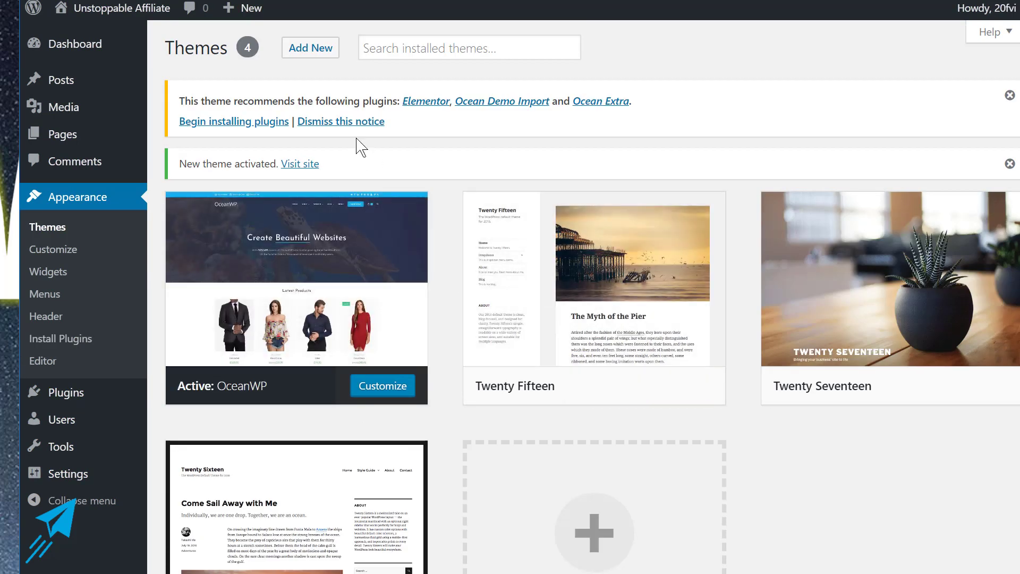
{"action": "left_click", "coordinate": [207, 122]}
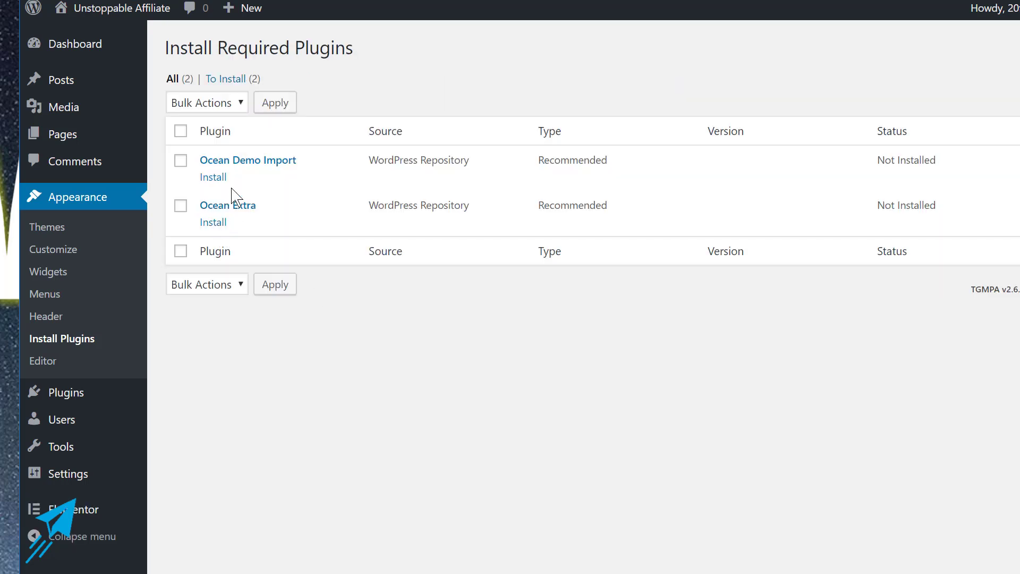
Install Ocean Demo Import, then Ocean Extra 1.4.17, from the required plugins list, and return to the Dashboard.
{"action": "left_click", "coordinate": [210, 180]}
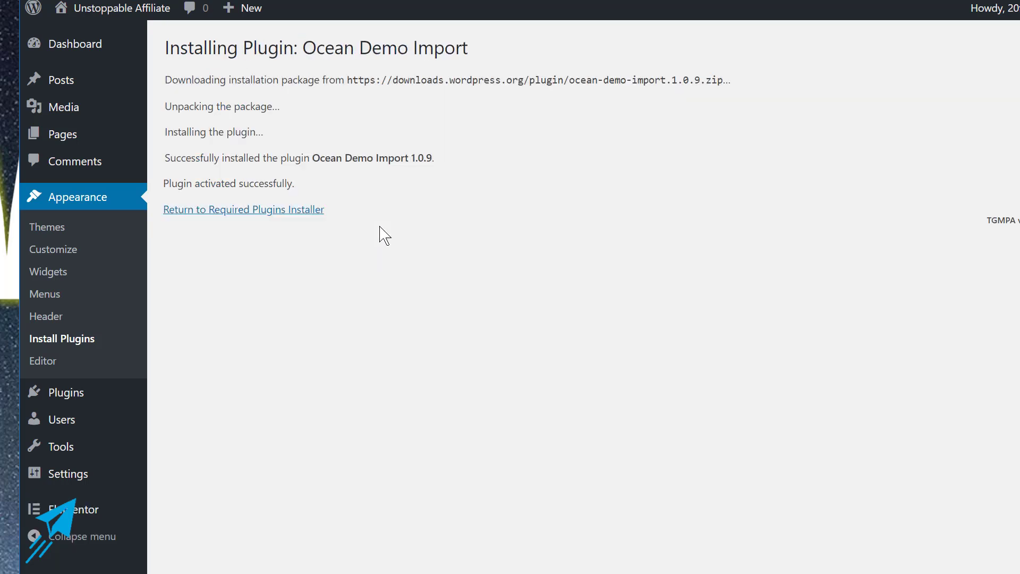
{"action": "left_click", "coordinate": [242, 210]}
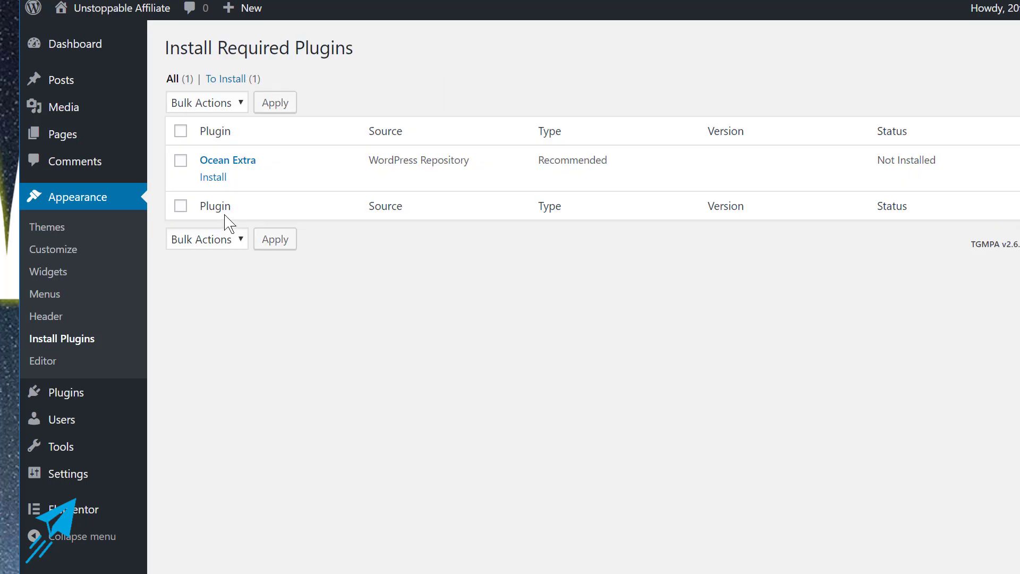
{"action": "left_click", "coordinate": [214, 186]}
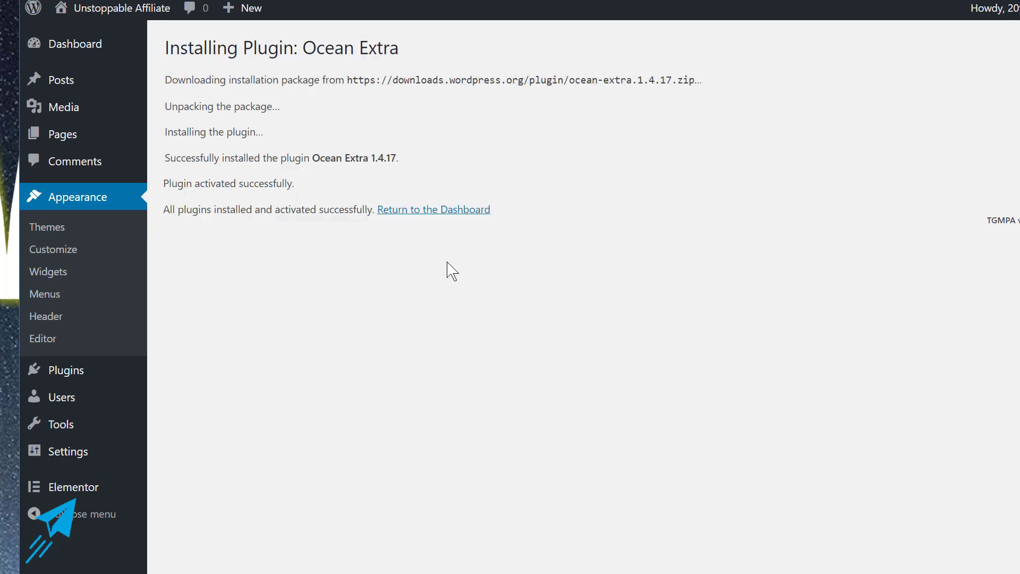
{"action": "left_click", "coordinate": [427, 211]}
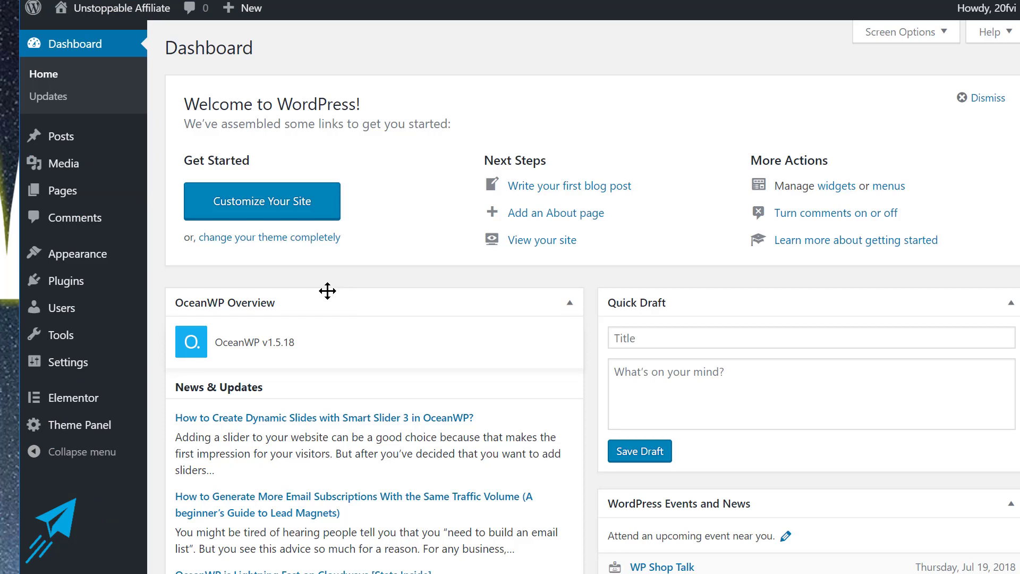
Search 'ssl', install and activate Really Simple SSL 3.0.2, and activate SSL site-wide.
{"action": "left_click", "coordinate": [67, 290]}
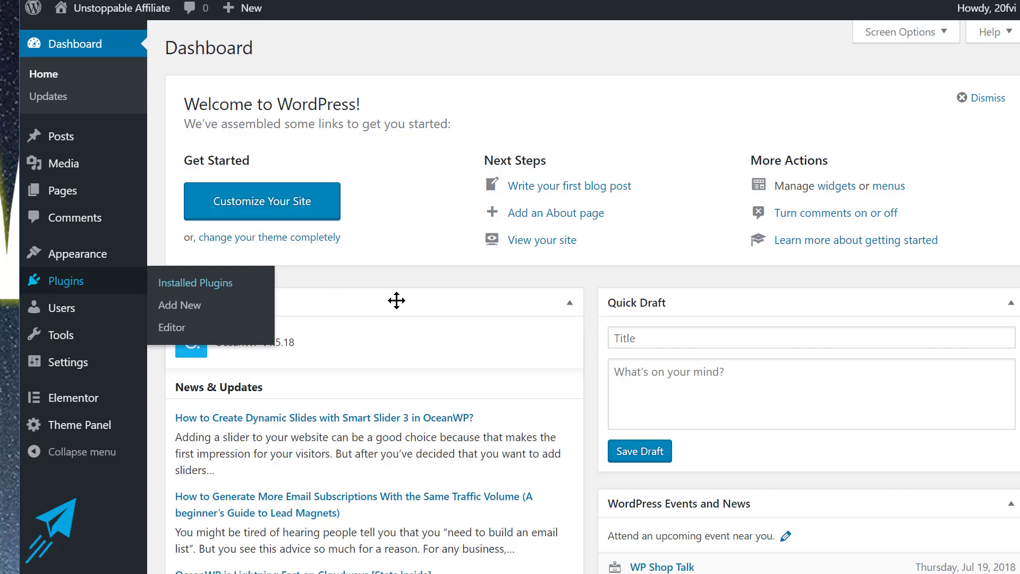
{"action": "left_click", "coordinate": [266, 51]}
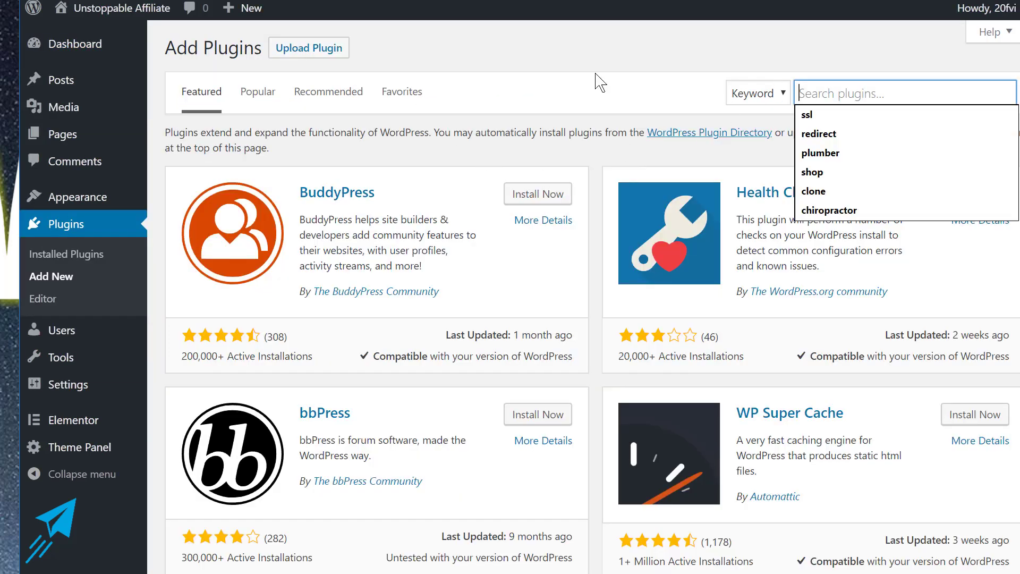
{"action": "type", "text": "ssl"}
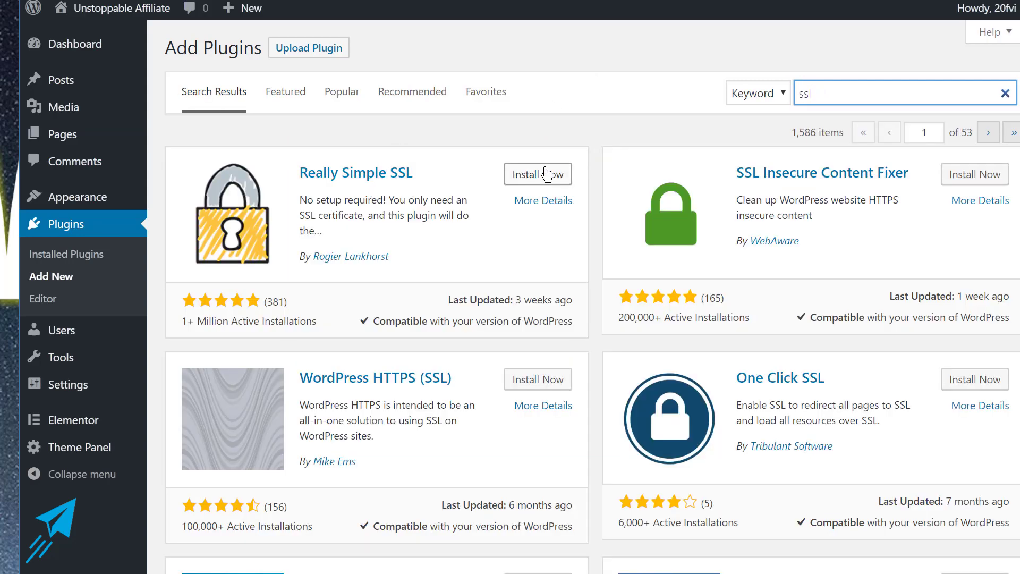
{"action": "left_click", "coordinate": [531, 180]}
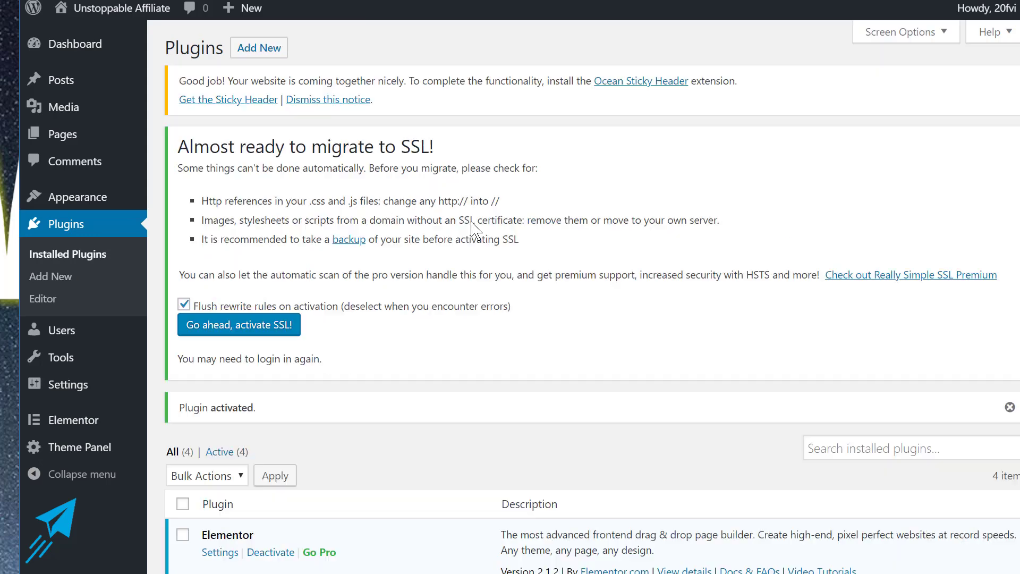
{"action": "left_click", "coordinate": [243, 325]}
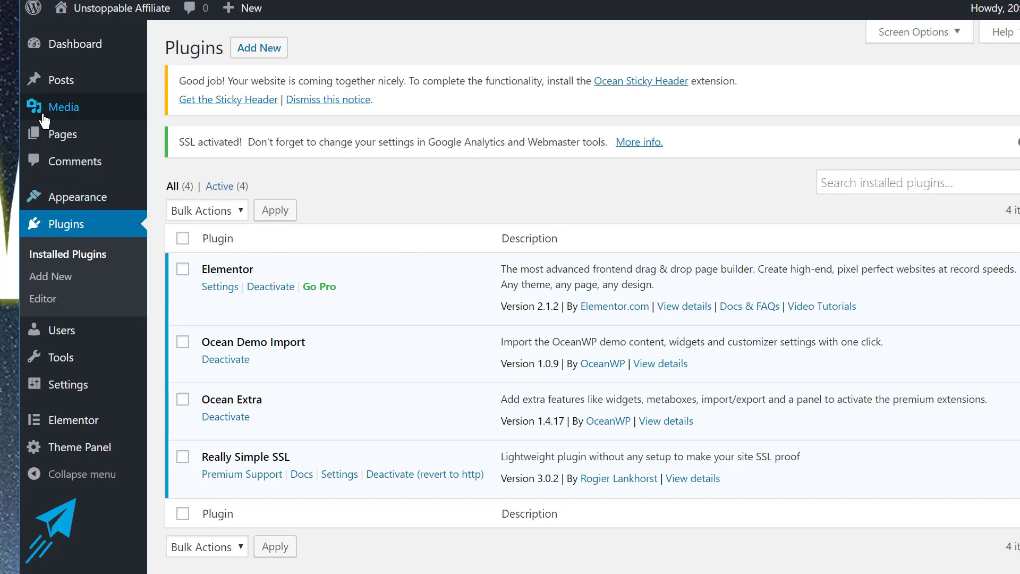
Title the new page 'Test' and choose the Elementor Full Width page template.
{"action": "mouse_move", "coordinate": [64, 135]}
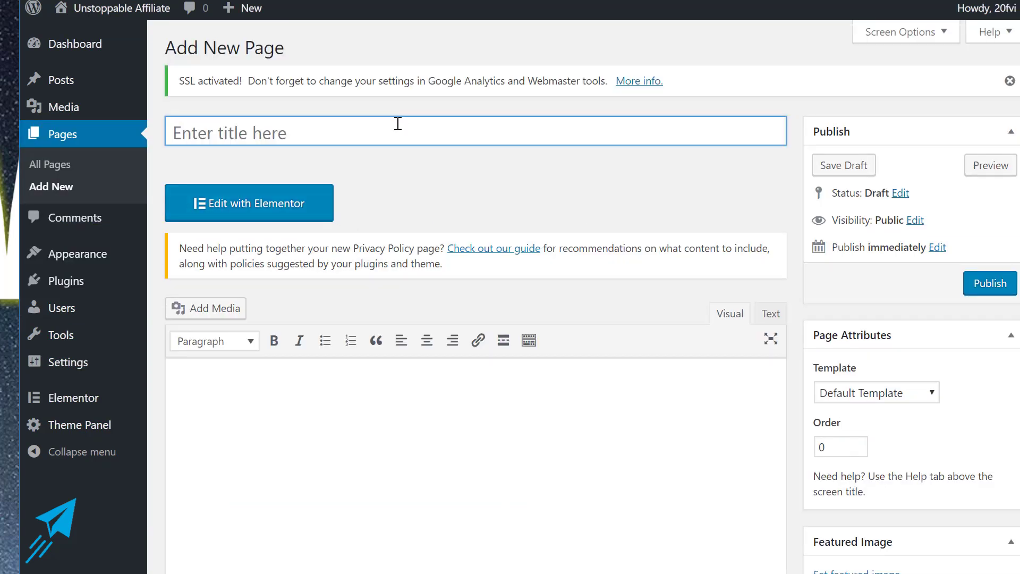
{"action": "type", "text": "Test"}
{"action": "left_click", "coordinate": [402, 174]}
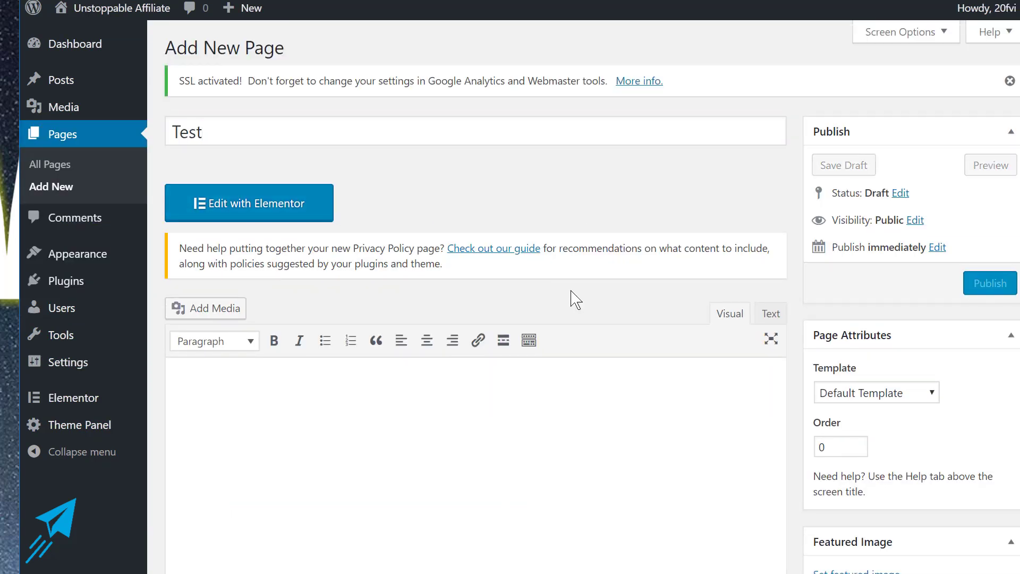
{"action": "scroll", "coordinate": [573, 297], "scroll_direction": "down", "scroll_amount": 3}
{"action": "left_click", "coordinate": [877, 233]}
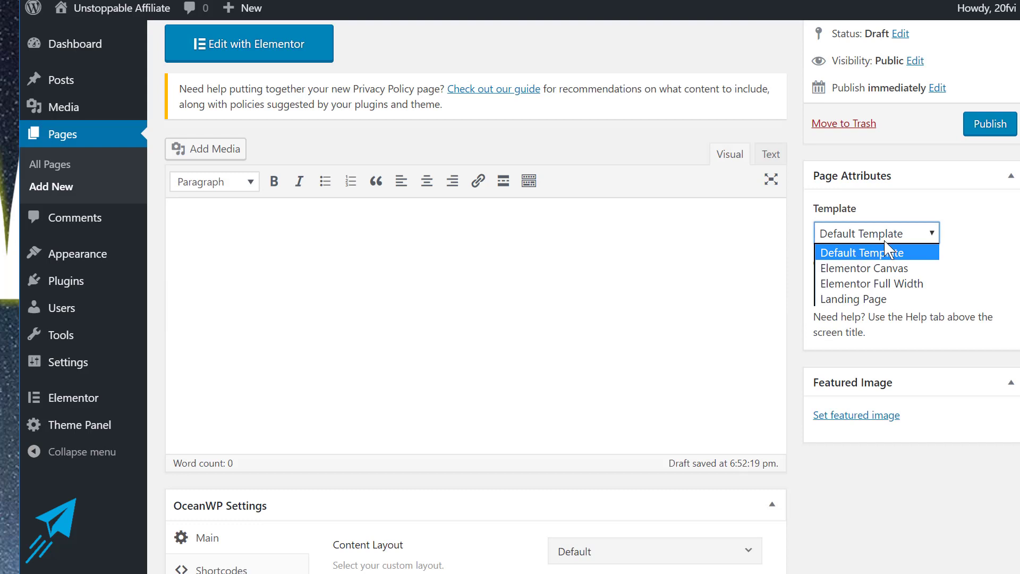
{"action": "left_click", "coordinate": [881, 284]}
{"action": "scroll", "coordinate": [573, 329], "scroll_direction": "down", "scroll_amount": 4}
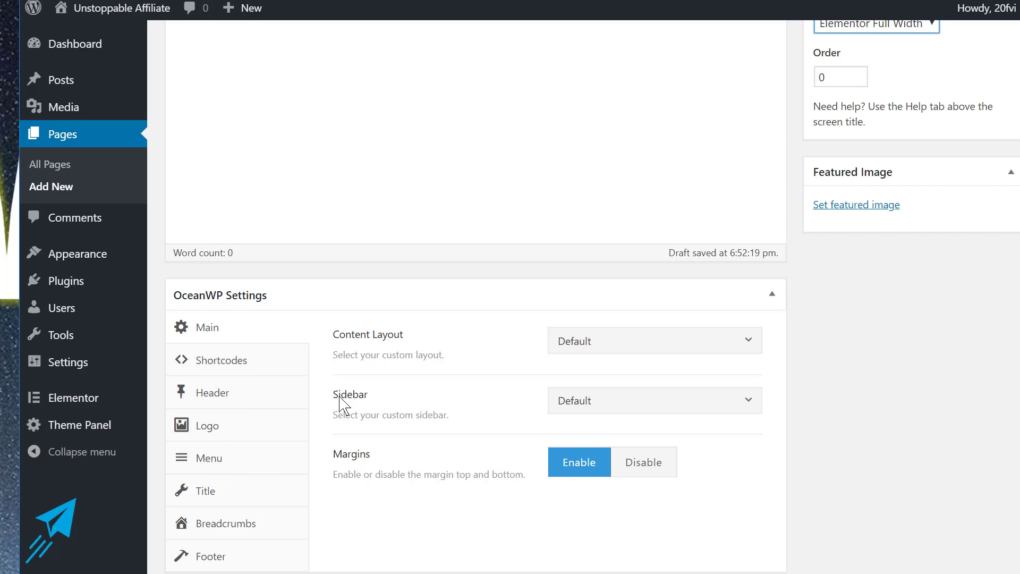
Disable breadcrumbs and the page title in the Test page's OceanWP settings.
{"action": "left_click", "coordinate": [258, 531]}
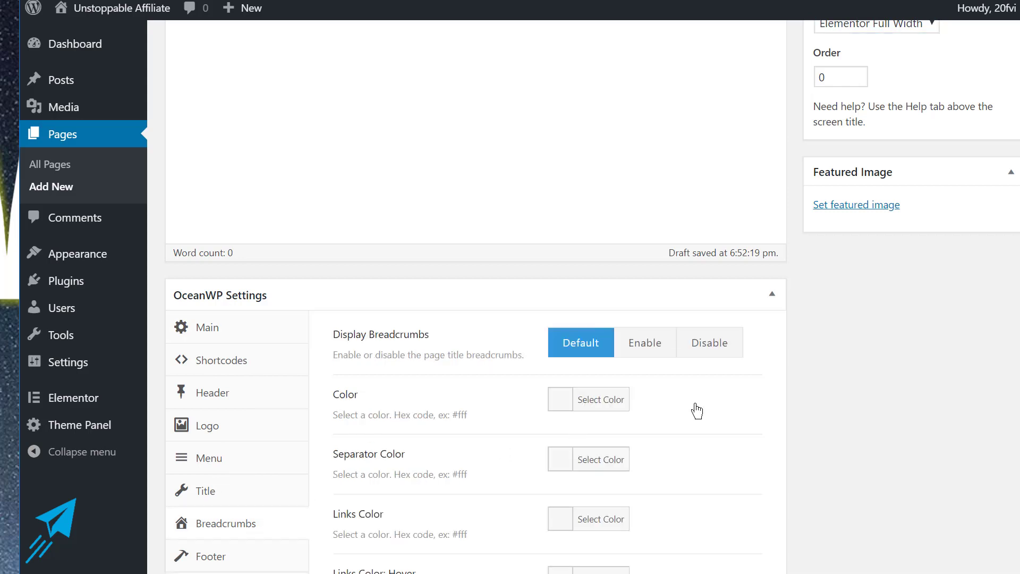
{"action": "left_click", "coordinate": [711, 356]}
{"action": "left_click", "coordinate": [275, 502]}
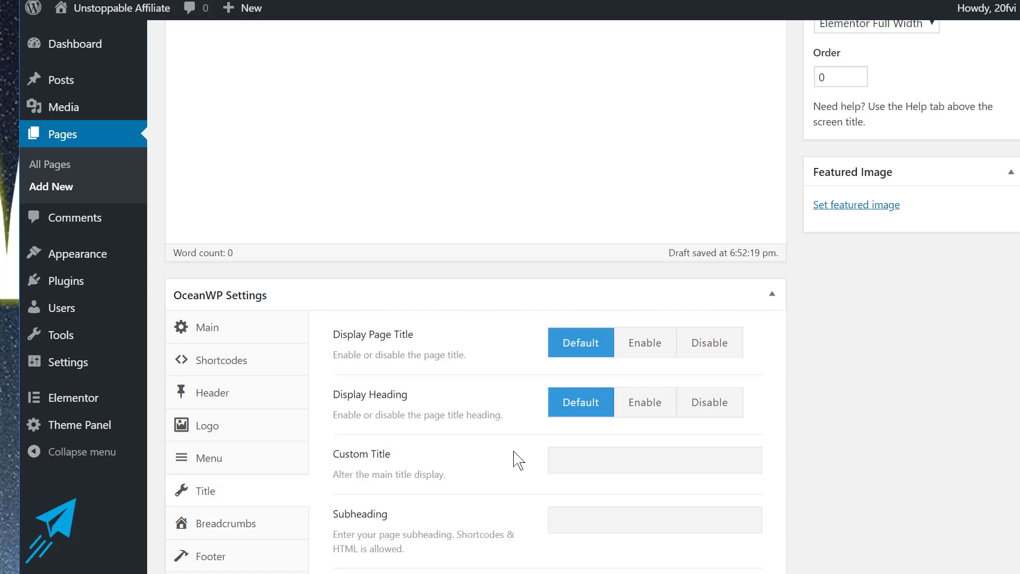
{"action": "left_click", "coordinate": [682, 356]}
Disable the top bar and site header, then publish the Test page.
{"action": "left_click", "coordinate": [227, 439]}
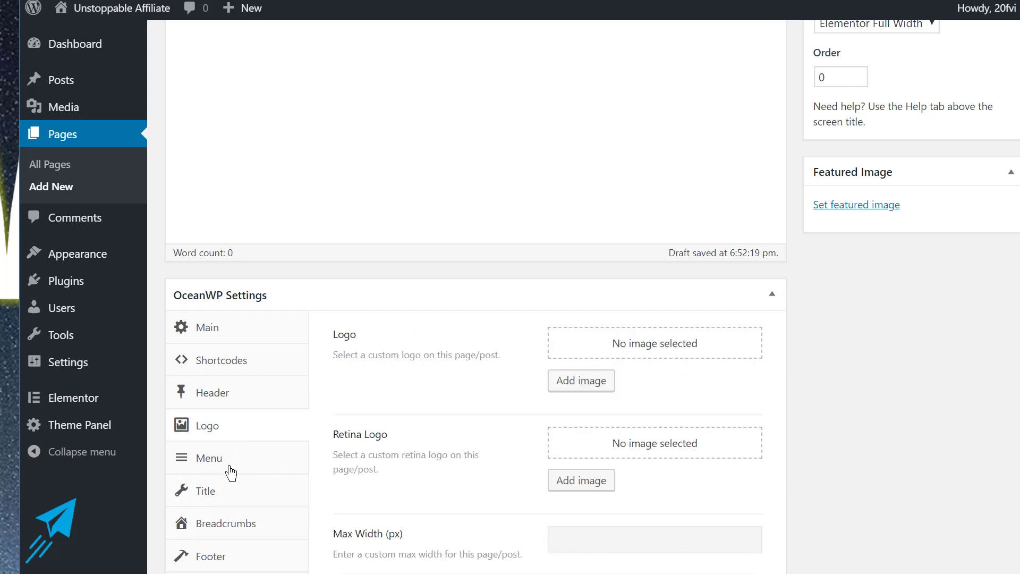
{"action": "left_click", "coordinate": [229, 465]}
{"action": "left_click", "coordinate": [230, 395]}
{"action": "left_click", "coordinate": [689, 347]}
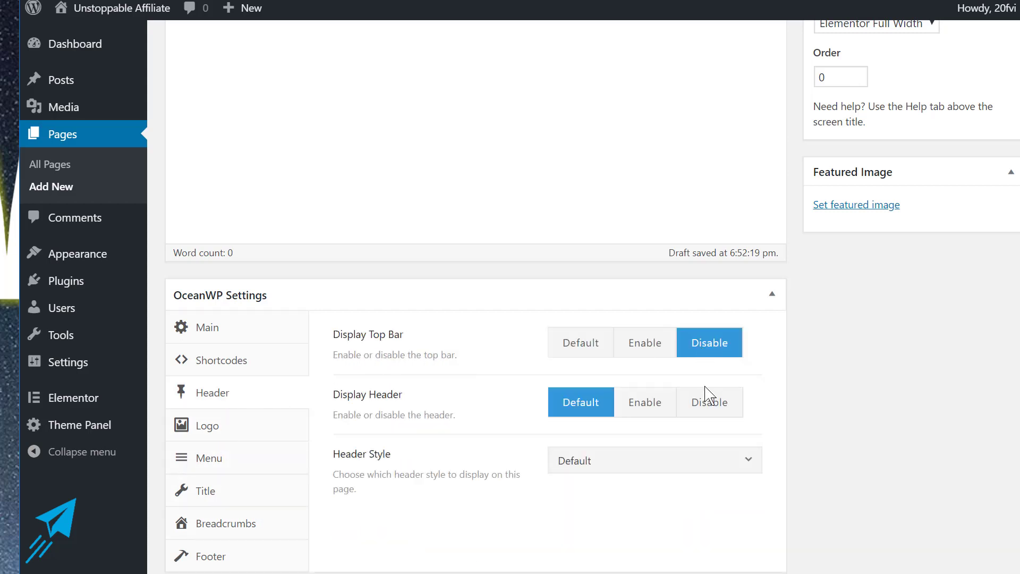
{"action": "left_click", "coordinate": [702, 398]}
{"action": "left_click", "coordinate": [211, 366]}
{"action": "left_click", "coordinate": [209, 329]}
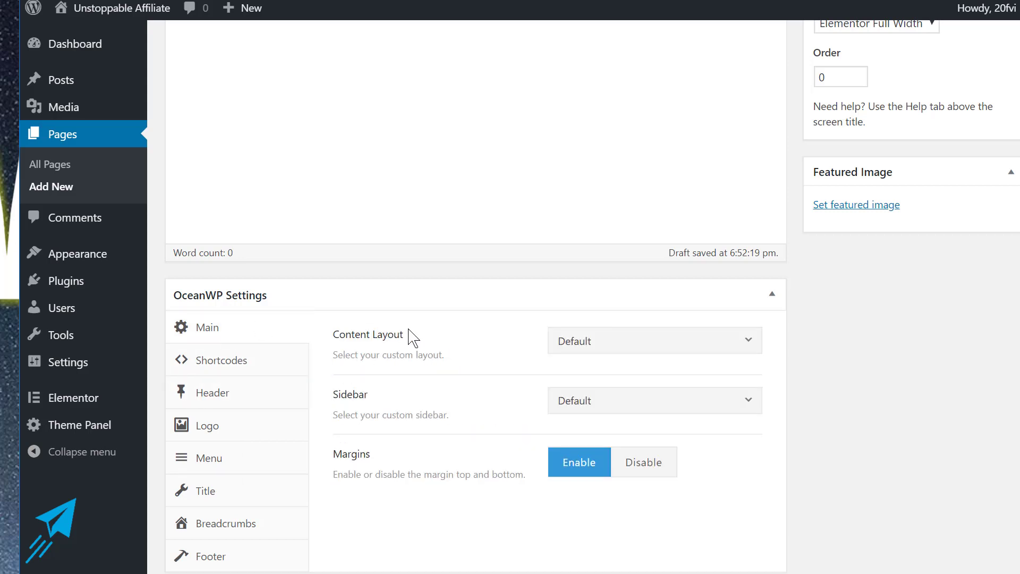
{"action": "scroll", "coordinate": [478, 425], "scroll_direction": "up", "scroll_amount": 7}
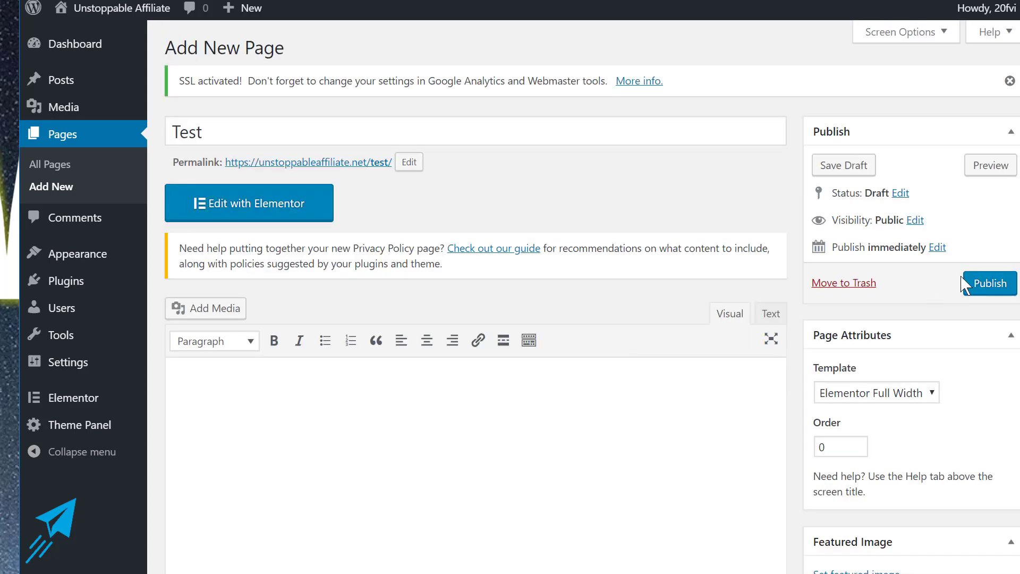
{"action": "left_click", "coordinate": [972, 284]}
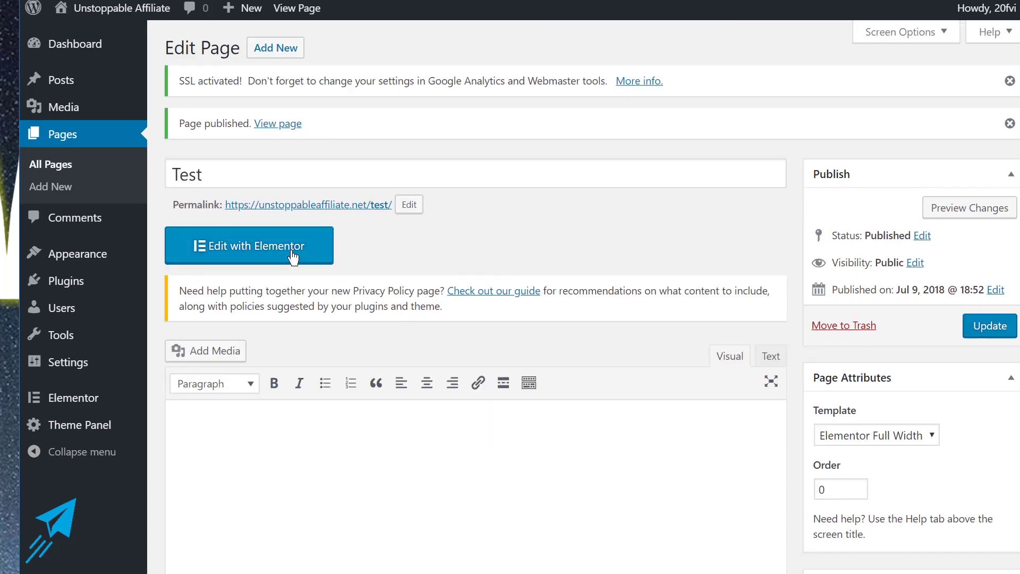
Load the empty Test page in the Elementor editor via Edit with Elementor.
{"action": "left_click", "coordinate": [293, 258]}
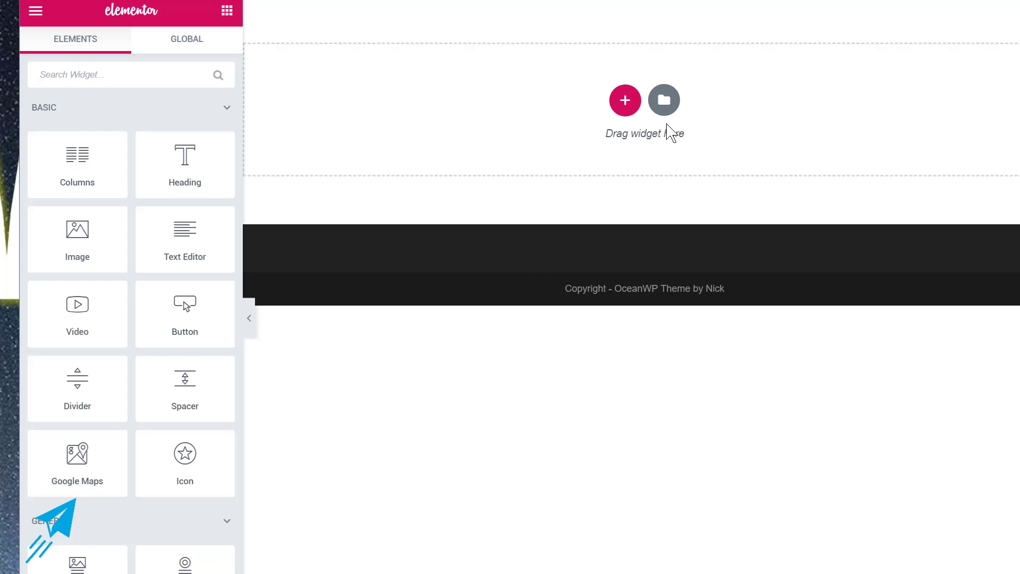
Open the Elementor template Library and browse its Pages templates, such as Landing Page – Mobile App 1.
{"action": "left_click", "coordinate": [670, 107]}
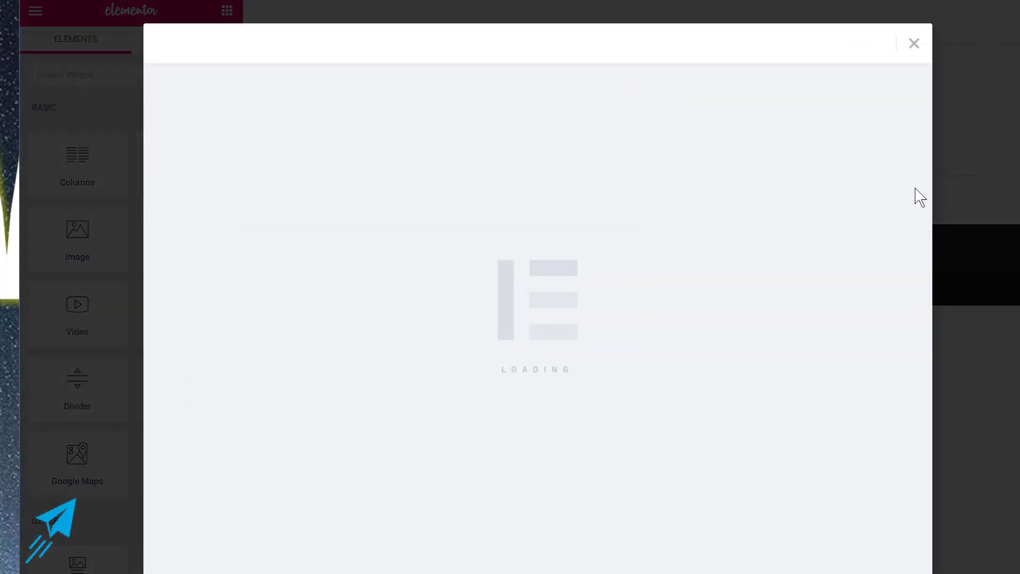
{"action": "scroll", "coordinate": [610, 315], "scroll_direction": "down", "scroll_amount": 4}
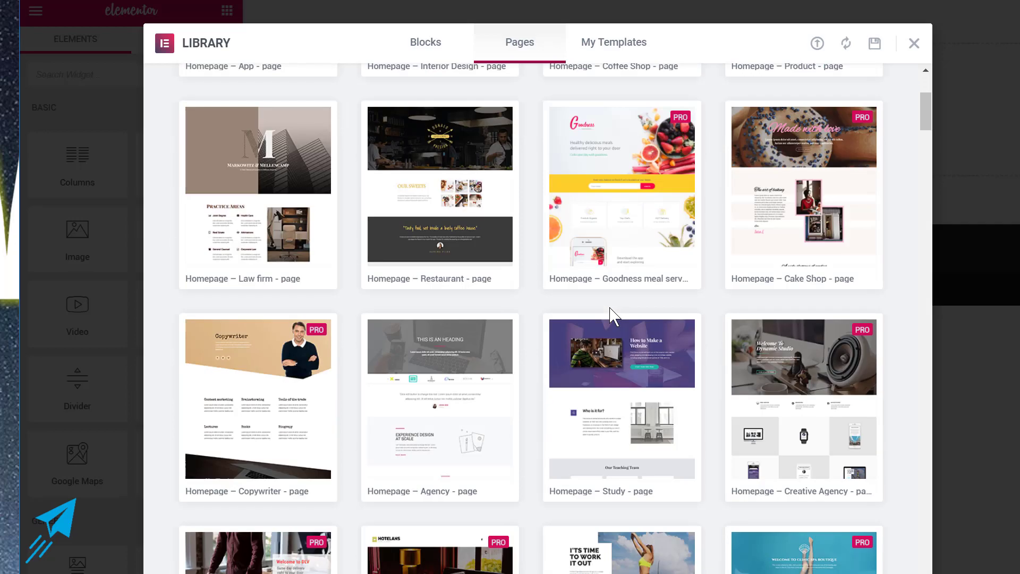
{"action": "scroll", "coordinate": [611, 315], "scroll_direction": "down", "scroll_amount": 5}
{"action": "scroll", "coordinate": [584, 319], "scroll_direction": "down", "scroll_amount": 3}
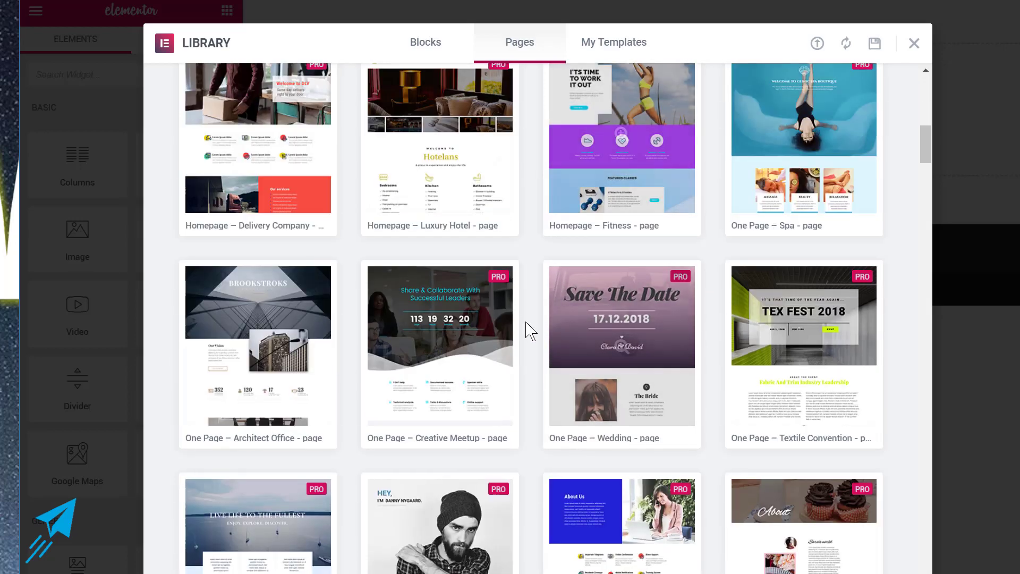
{"action": "mouse_move", "coordinate": [489, 335]}
{"action": "scroll", "coordinate": [489, 335], "scroll_direction": "down", "scroll_amount": 4}
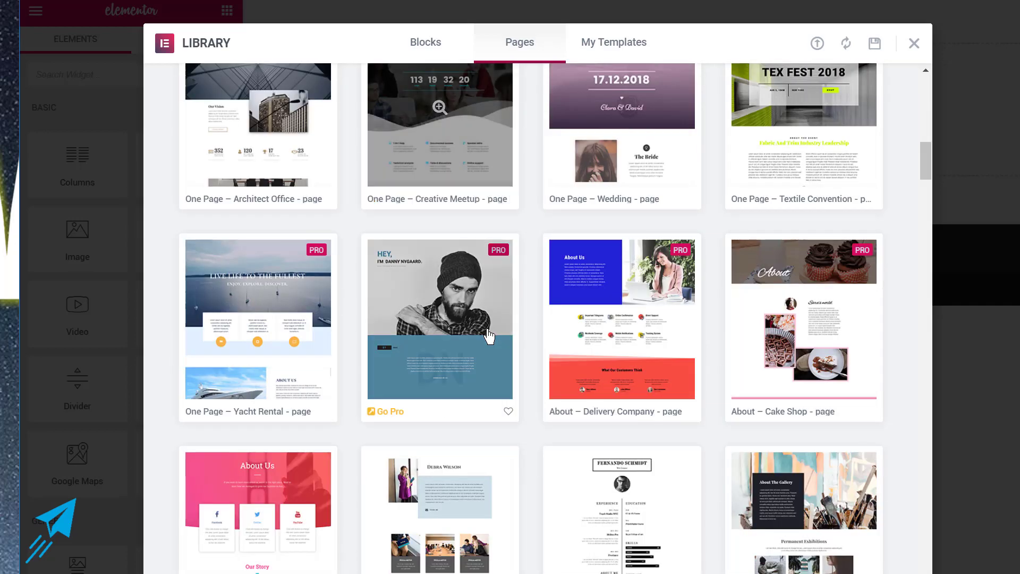
{"action": "scroll", "coordinate": [483, 353], "scroll_direction": "down", "scroll_amount": 2}
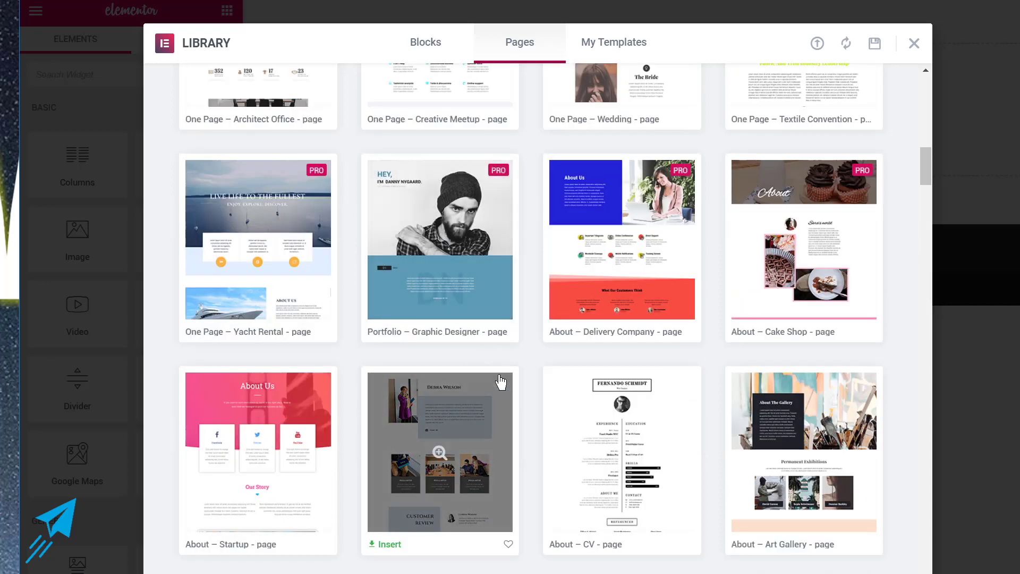
{"action": "scroll", "coordinate": [502, 380], "scroll_direction": "down", "scroll_amount": 3}
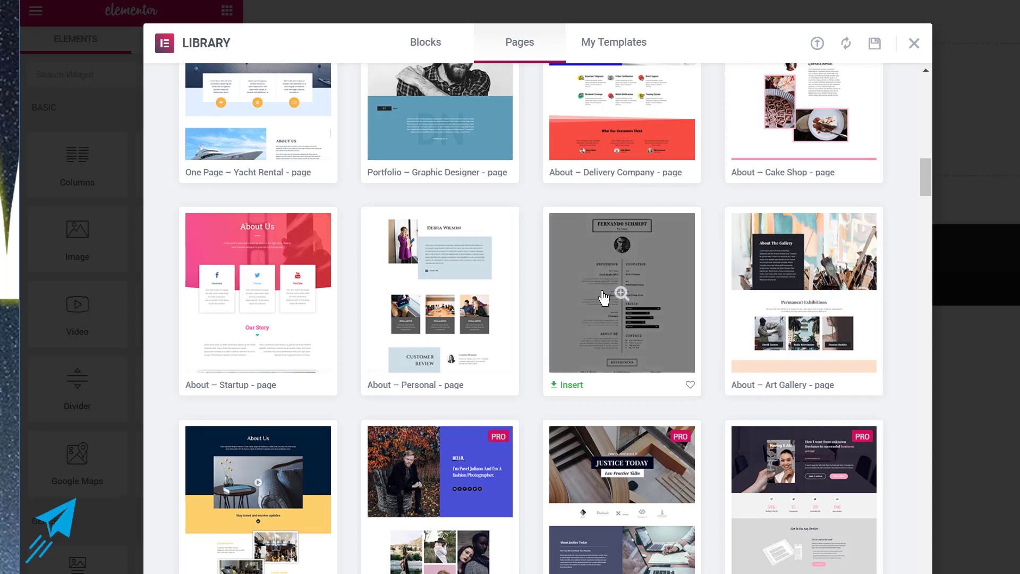
{"action": "scroll", "coordinate": [494, 313], "scroll_direction": "down", "scroll_amount": 5}
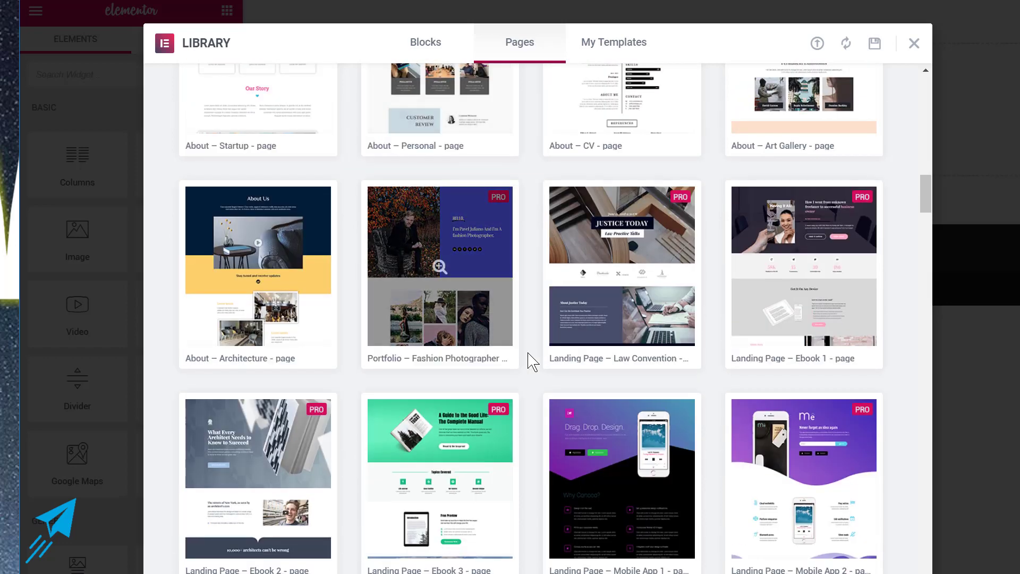
{"action": "scroll", "coordinate": [537, 371], "scroll_direction": "down", "scroll_amount": 3}
{"action": "mouse_move", "coordinate": [608, 356]}
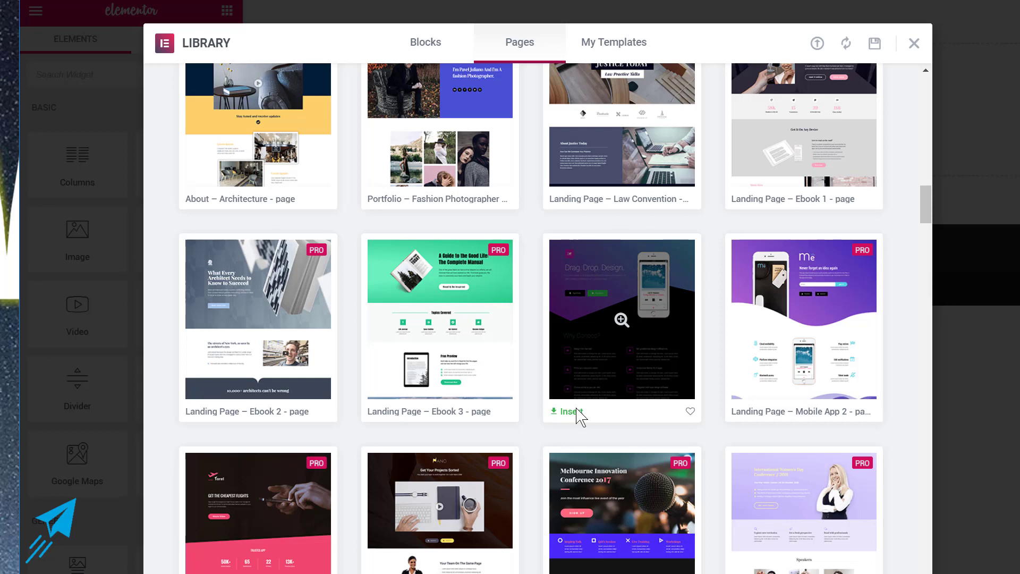
{"action": "scroll", "coordinate": [430, 436], "scroll_direction": "down", "scroll_amount": 5}
{"action": "mouse_move", "coordinate": [227, 360]}
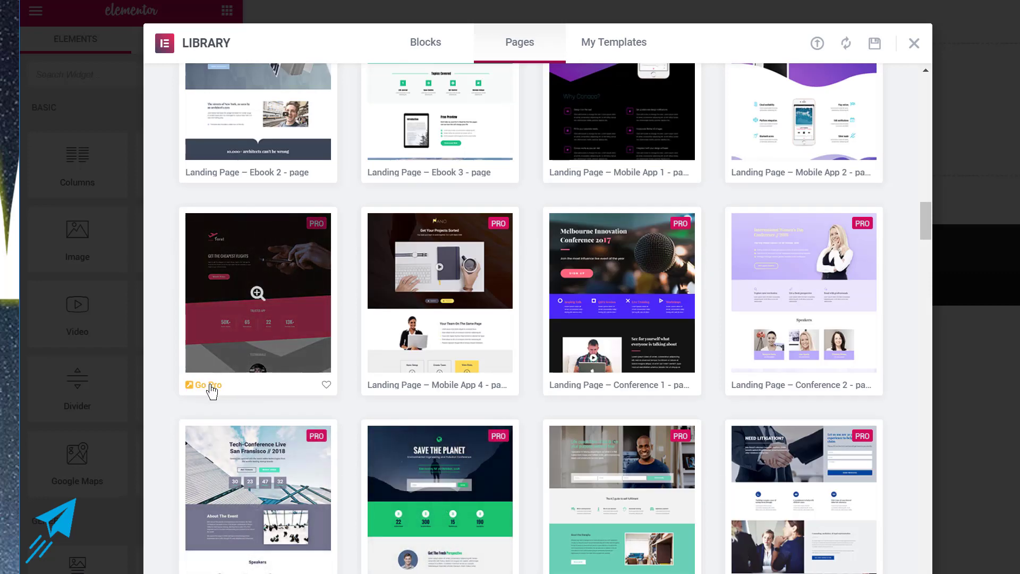
{"action": "scroll", "coordinate": [394, 378], "scroll_direction": "up", "scroll_amount": 5}
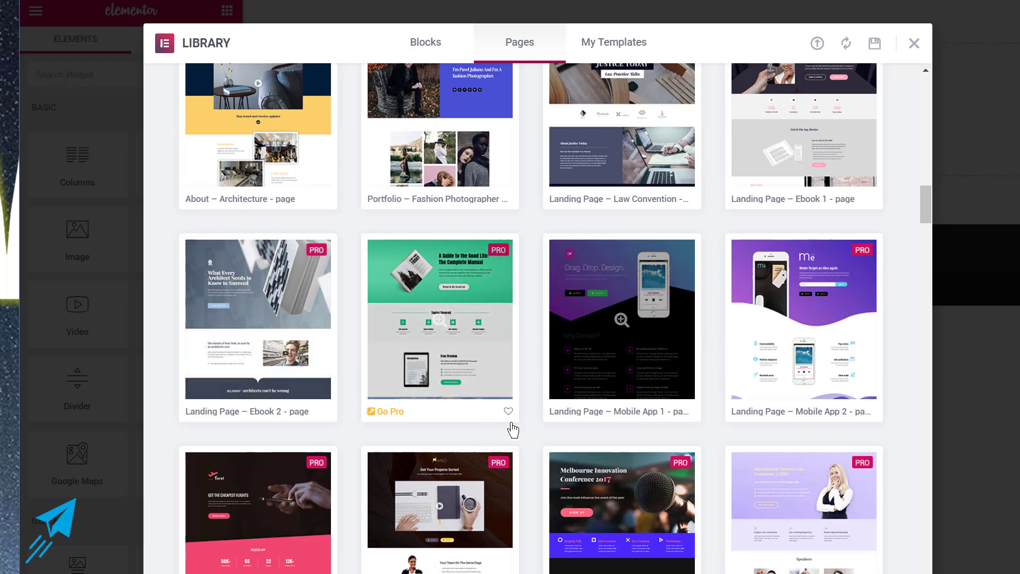
{"action": "scroll", "coordinate": [501, 406], "scroll_direction": "down", "scroll_amount": 2}
{"action": "mouse_move", "coordinate": [457, 316]}
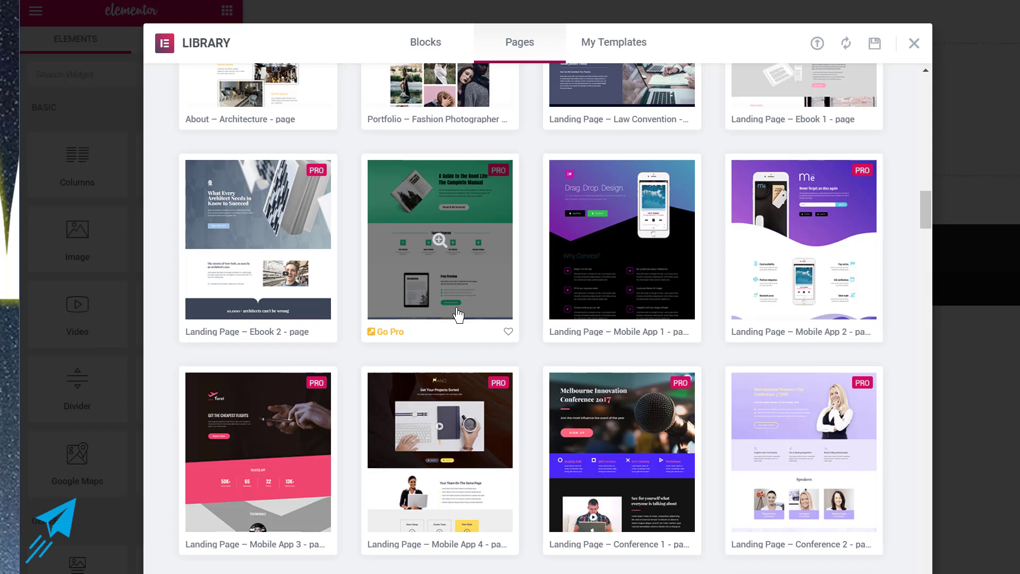
Insert the Landing Page – Mobile App 1 template into the Test page.
{"action": "mouse_move", "coordinate": [587, 304]}
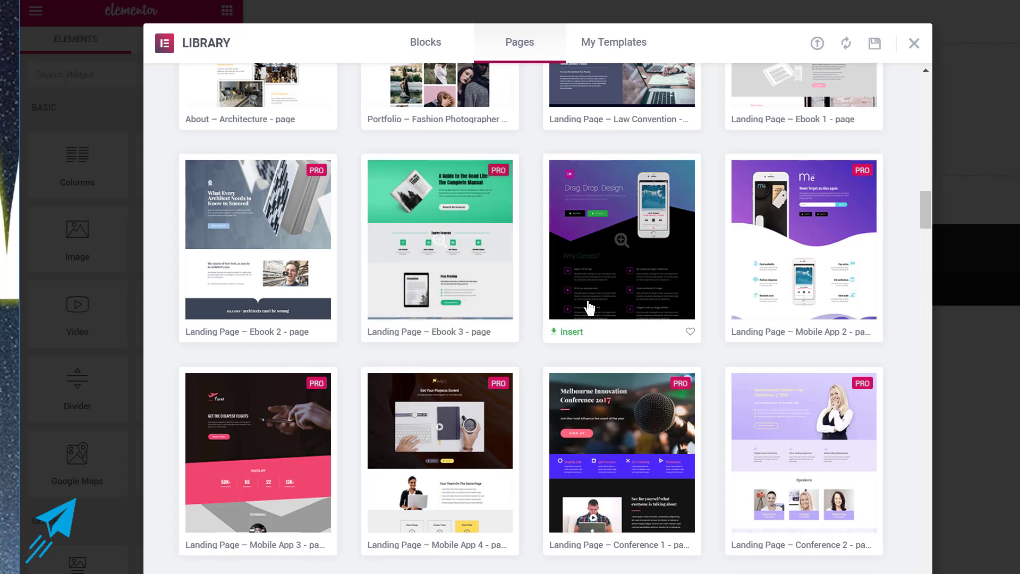
{"action": "left_click", "coordinate": [573, 333]}
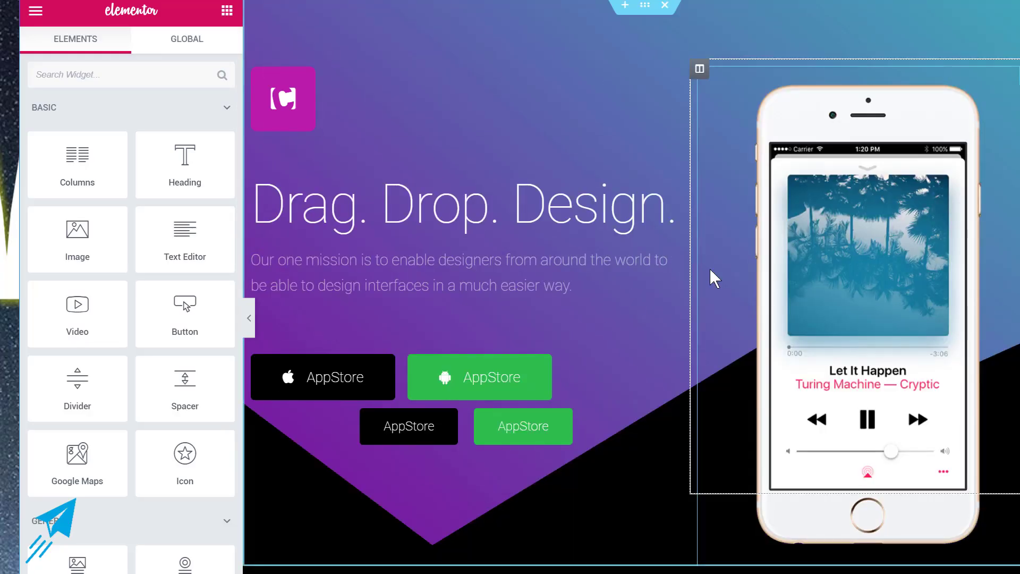
{"action": "scroll", "coordinate": [709, 269], "scroll_direction": "down", "scroll_amount": 20}
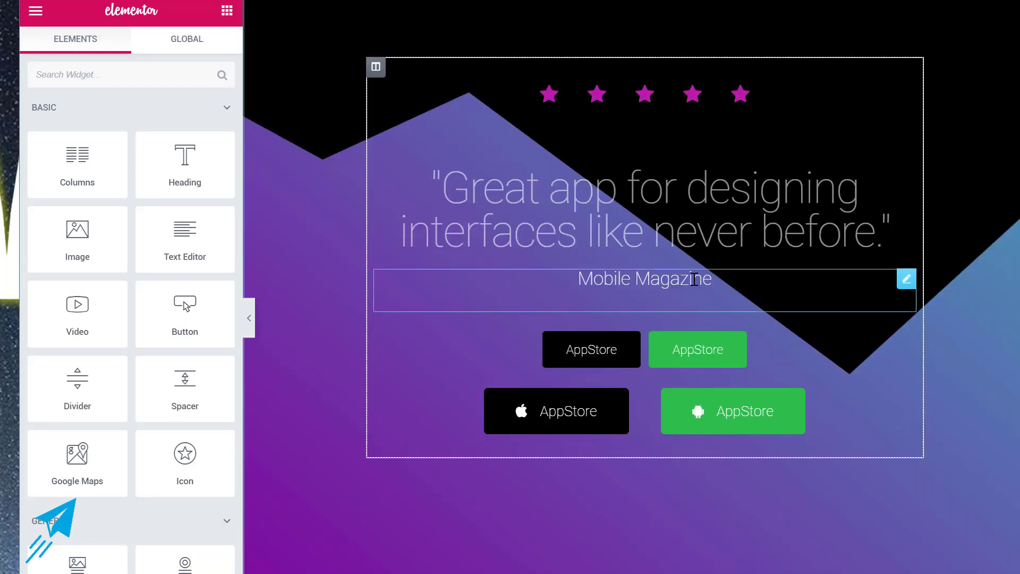
{"action": "scroll", "coordinate": [694, 279], "scroll_direction": "up", "scroll_amount": 20}
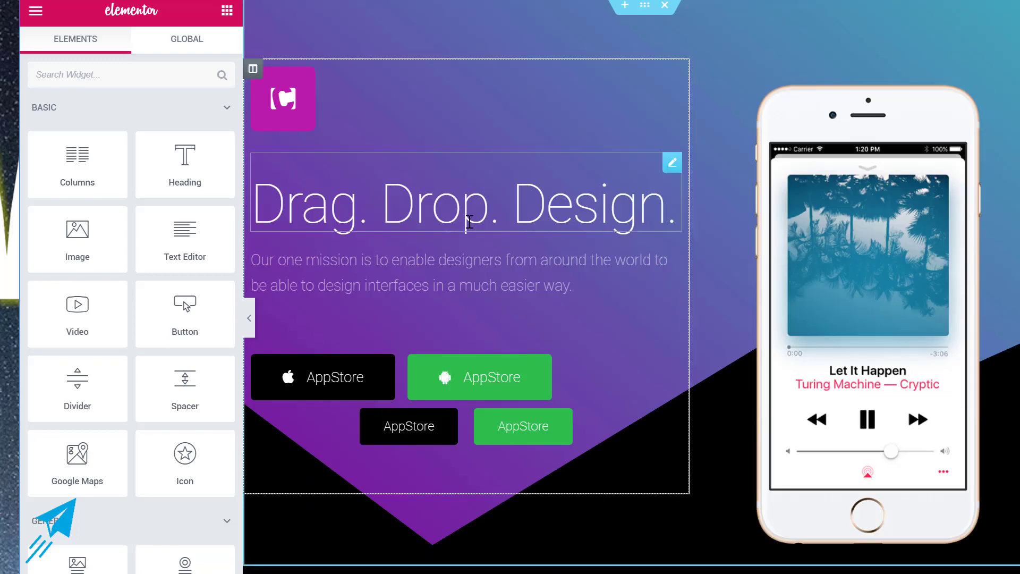
Replace the 'Drag. Drop. Design.' heading title with 'Change Any Elements'.
{"action": "left_click", "coordinate": [470, 222]}
{"action": "left_click", "coordinate": [83, 162]}
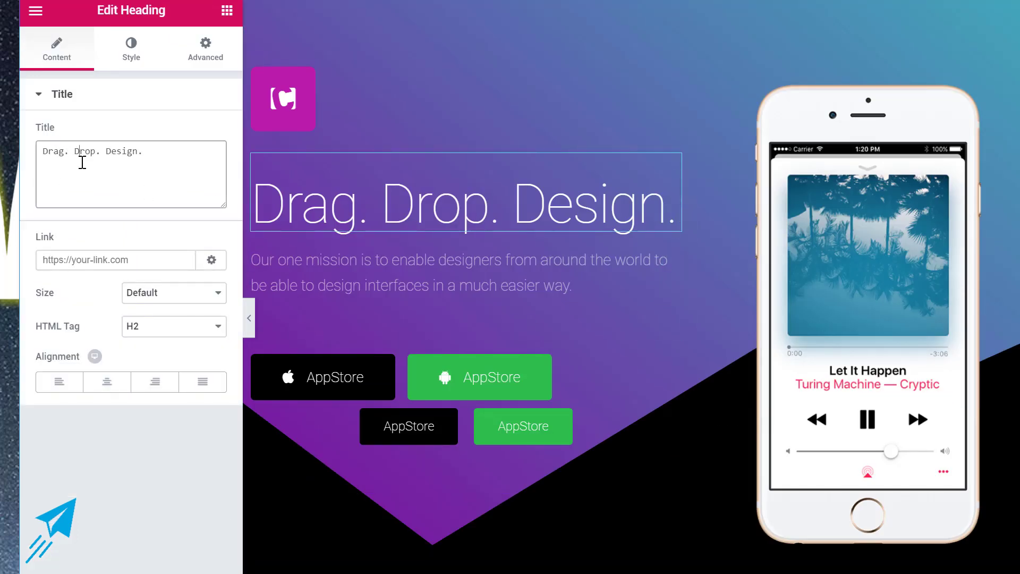
{"action": "triple_click", "coordinate": [83, 162]}
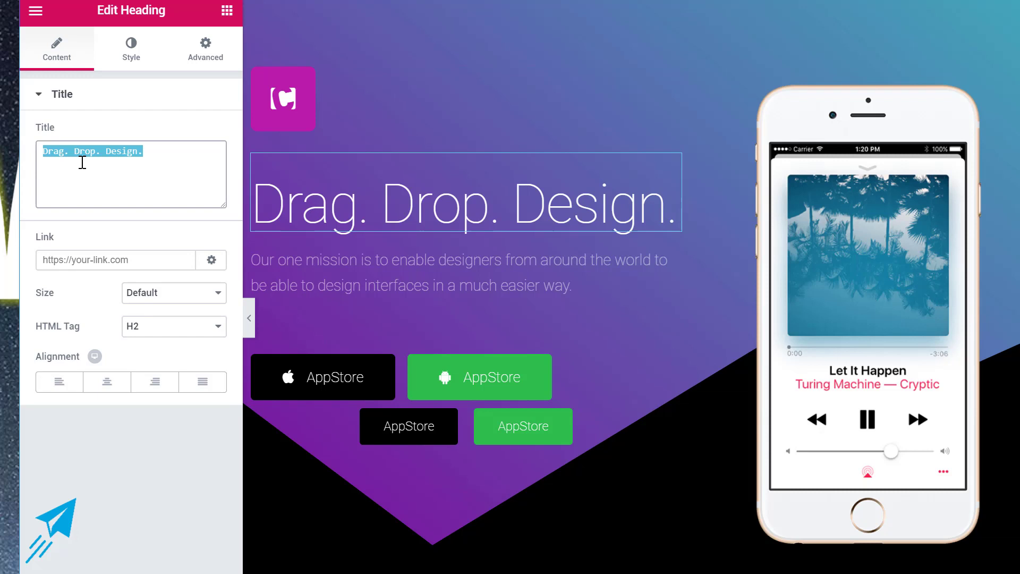
{"action": "type", "text": "Change Any Element"}
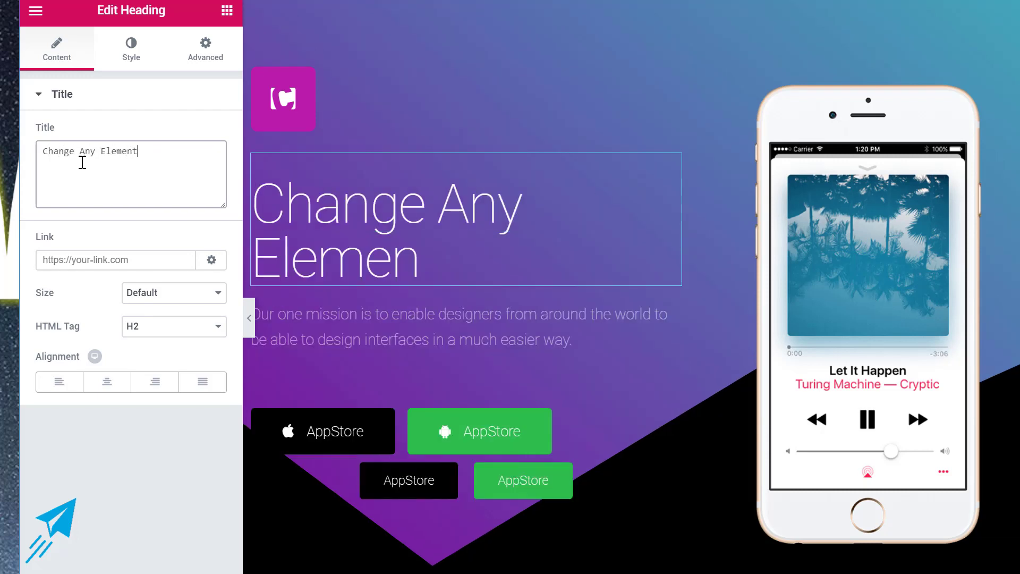
{"action": "type", "text": "s"}
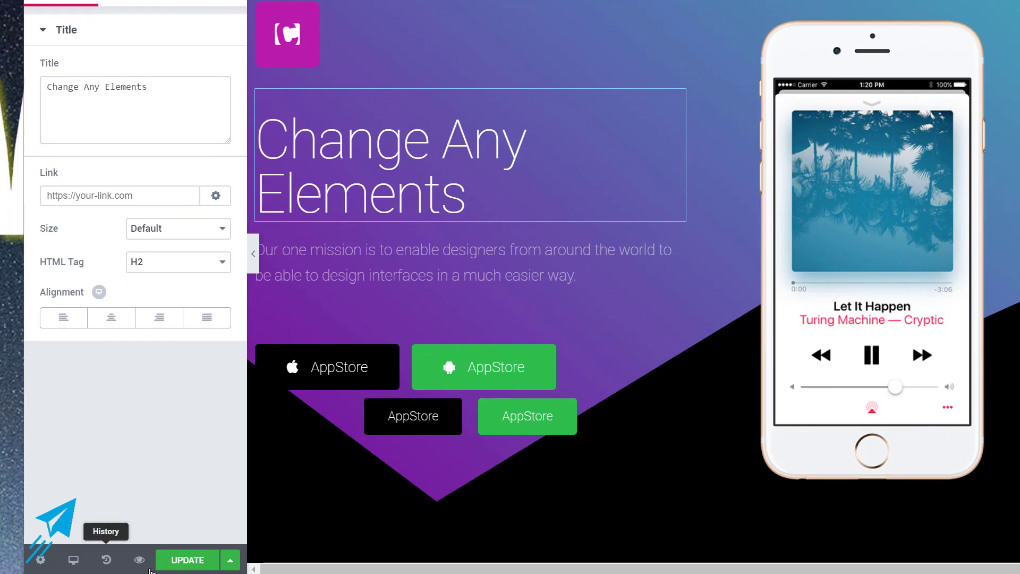
Save the page changes with Update.
{"action": "left_click", "coordinate": [186, 557]}
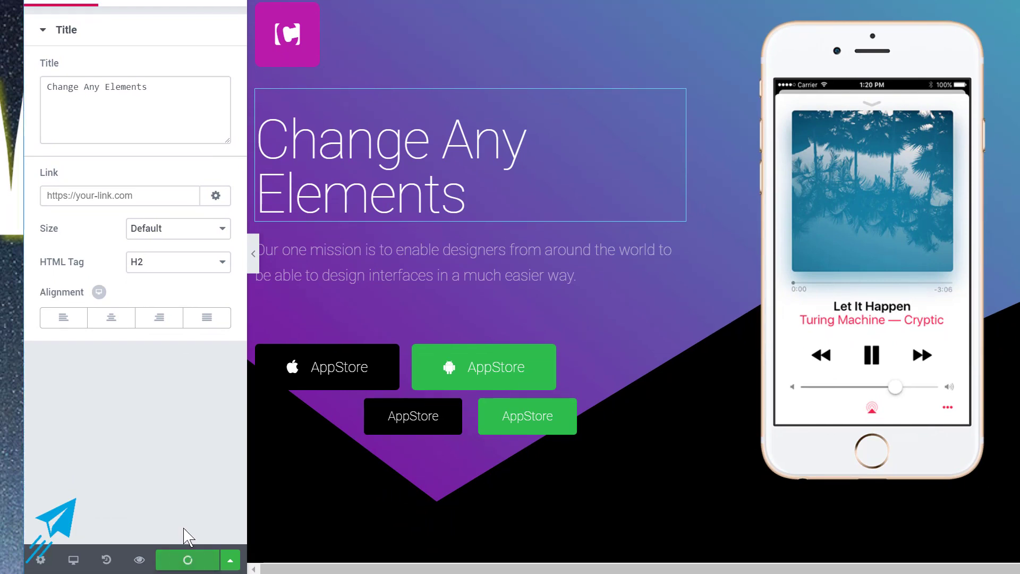
Preview the updated Test page live.
{"action": "left_click", "coordinate": [140, 560]}
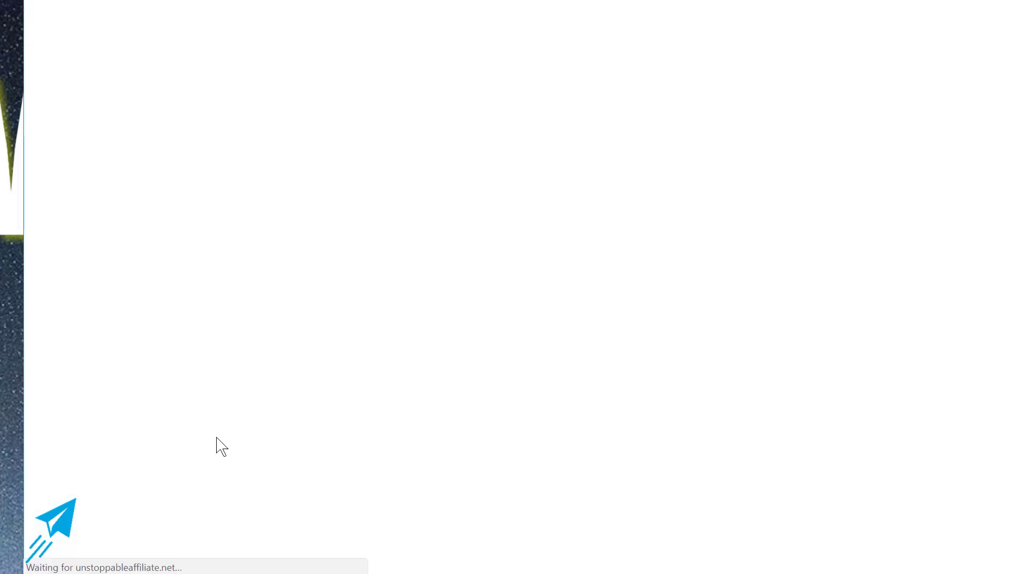